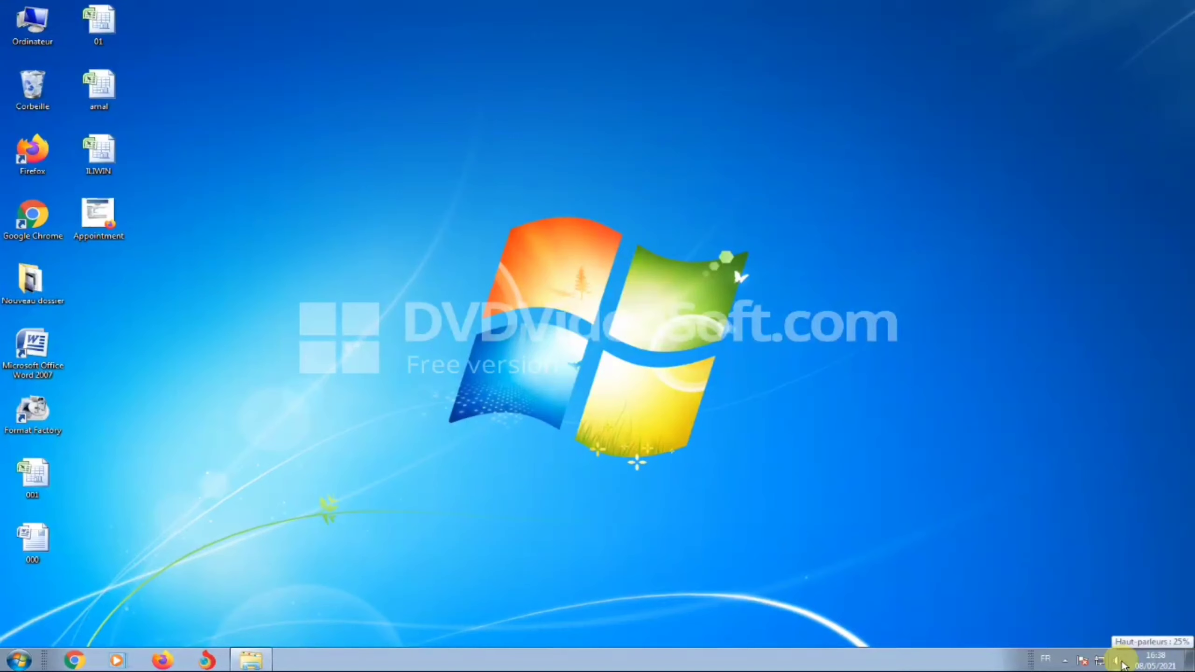
Launch Google Chrome from the Windows 7 taskbar after briefly checking the hidden tray icons
click(1065, 661)
click(973, 664)
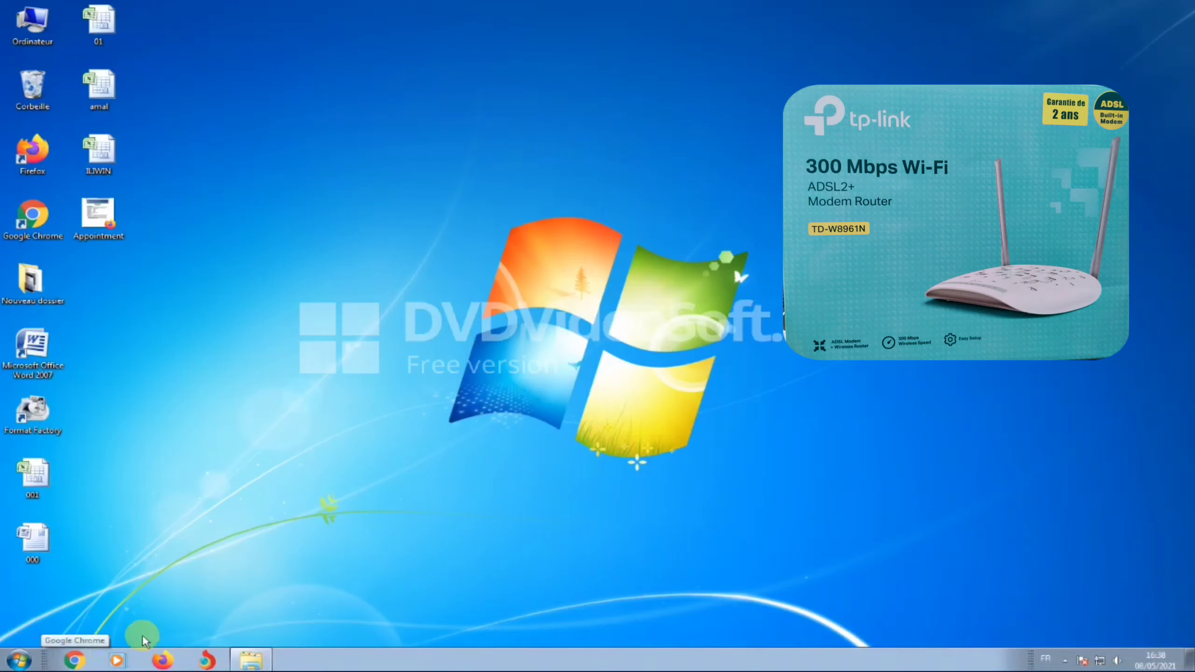
click(75, 660)
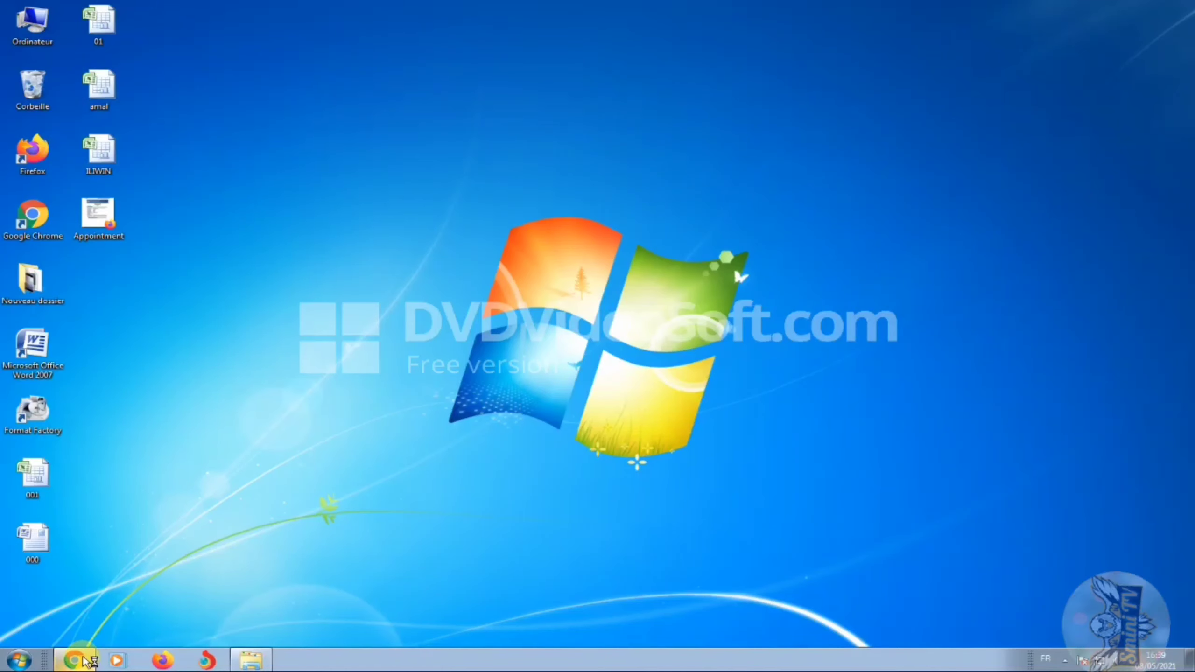
Go to 192.168.1.1 and log in with the saved username and the administrator password
text(192.168.)
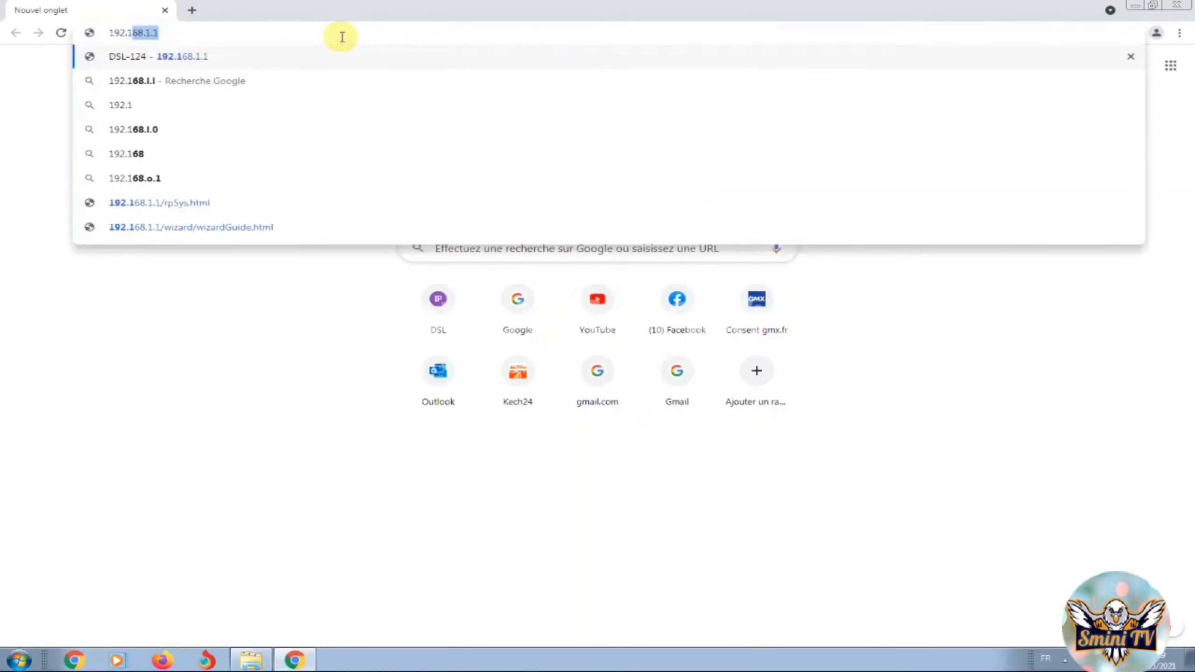
text(1.1)
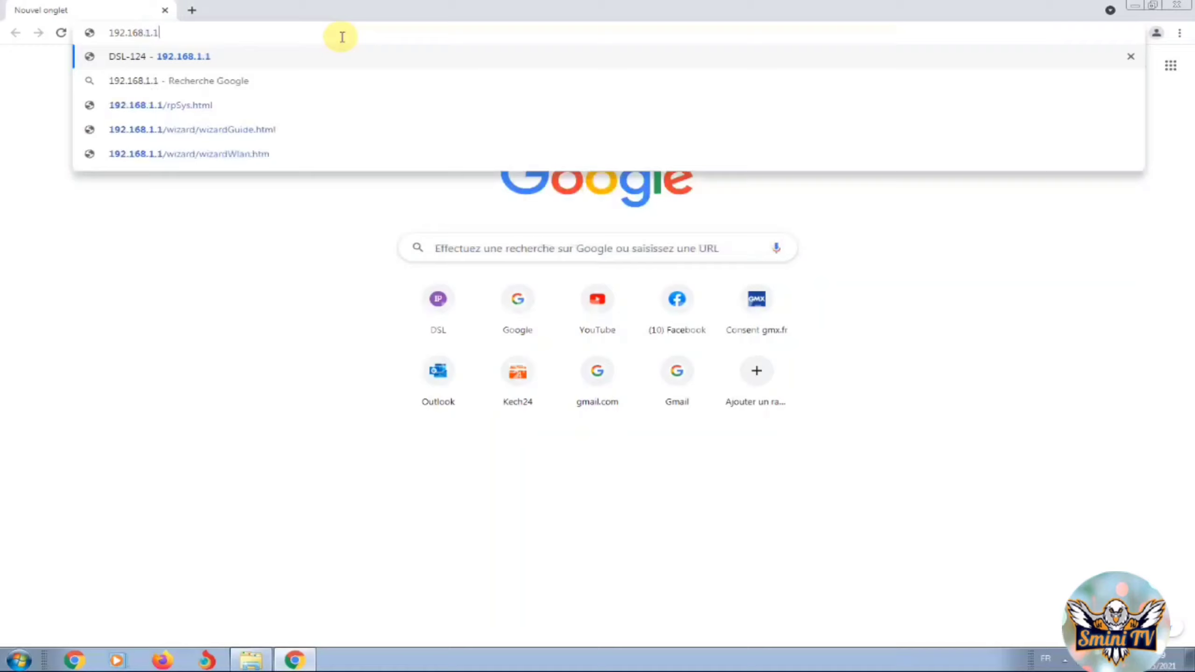
key(Return)
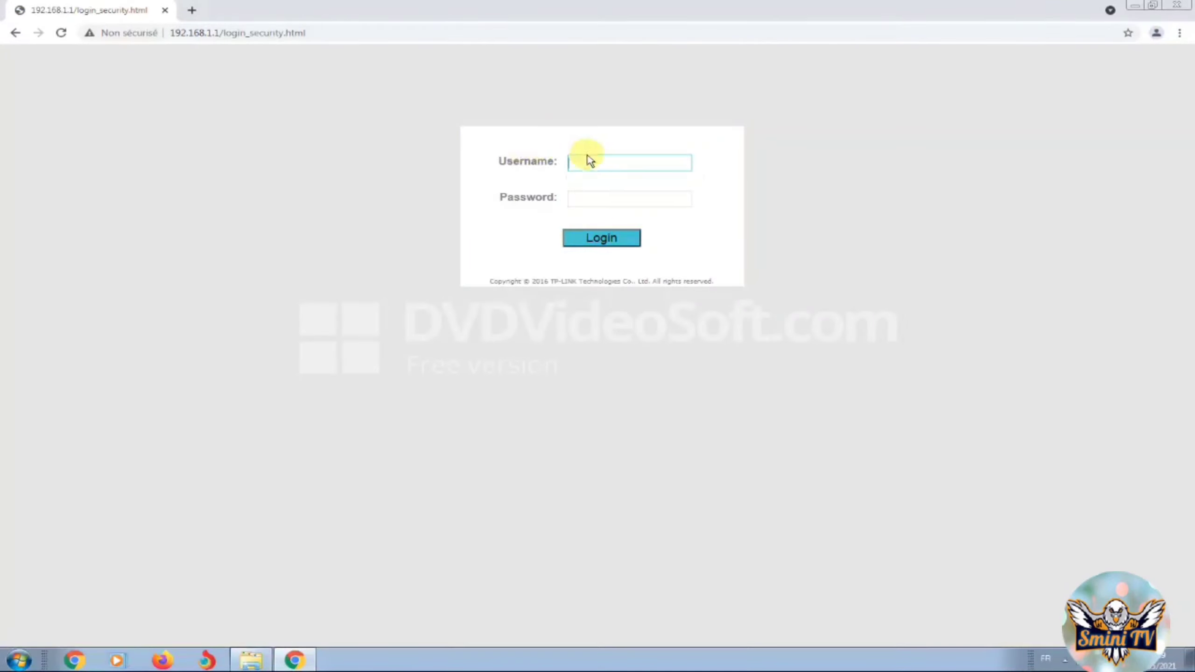
click(596, 160)
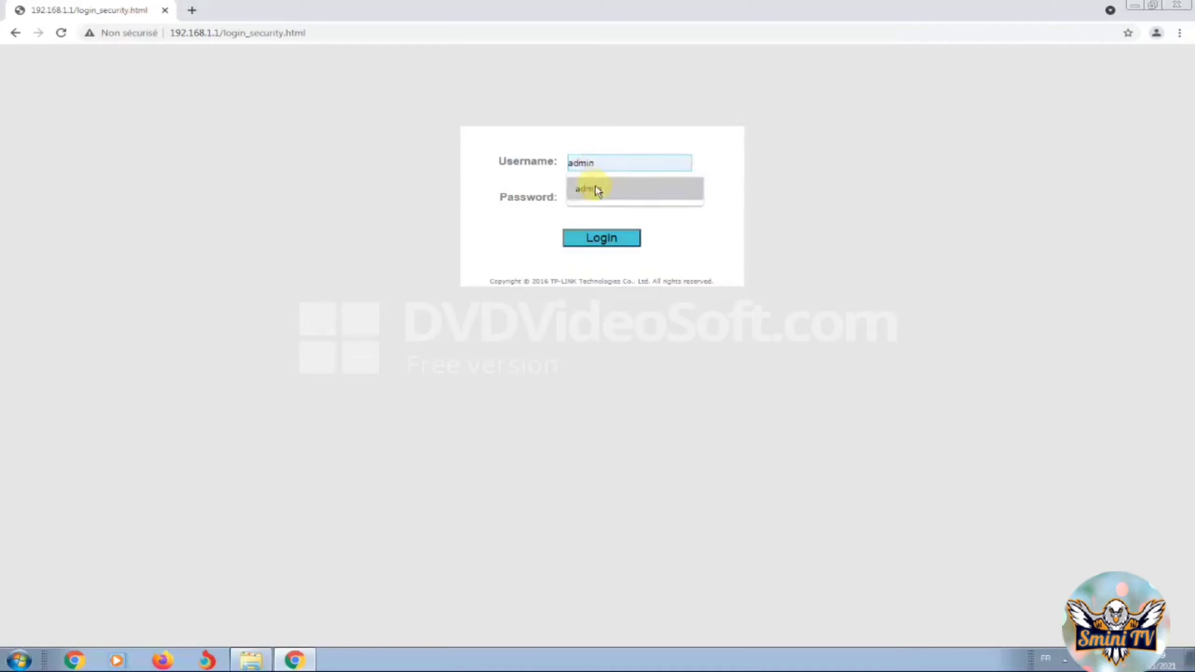
click(605, 193)
text(a)
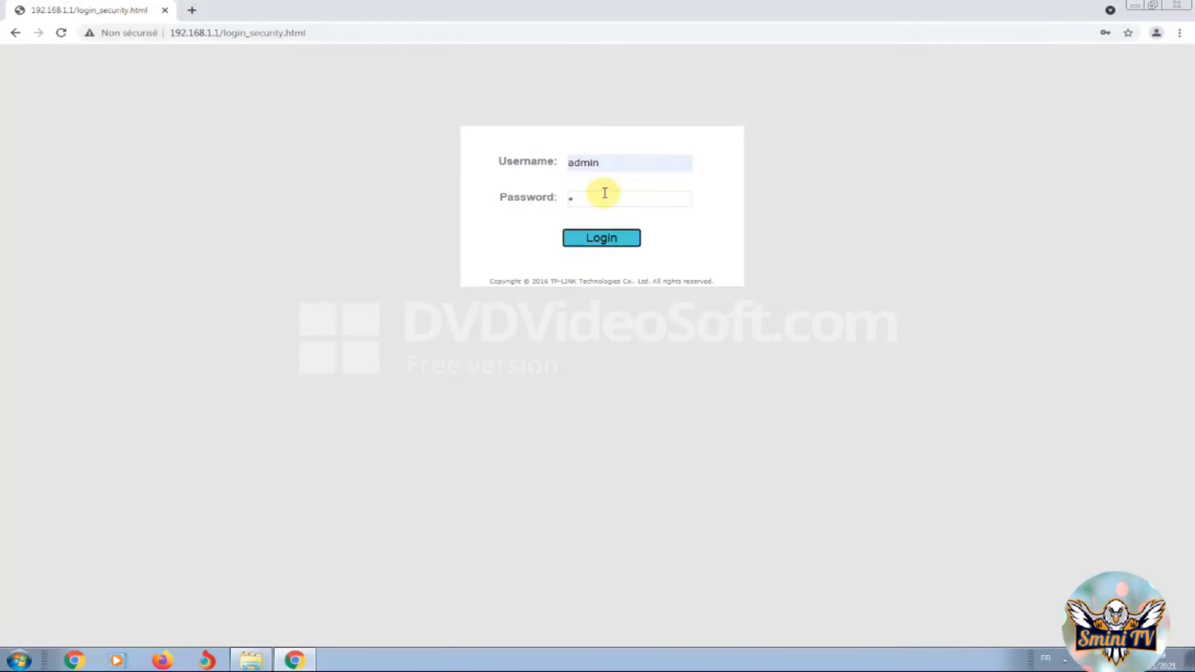
click(603, 193)
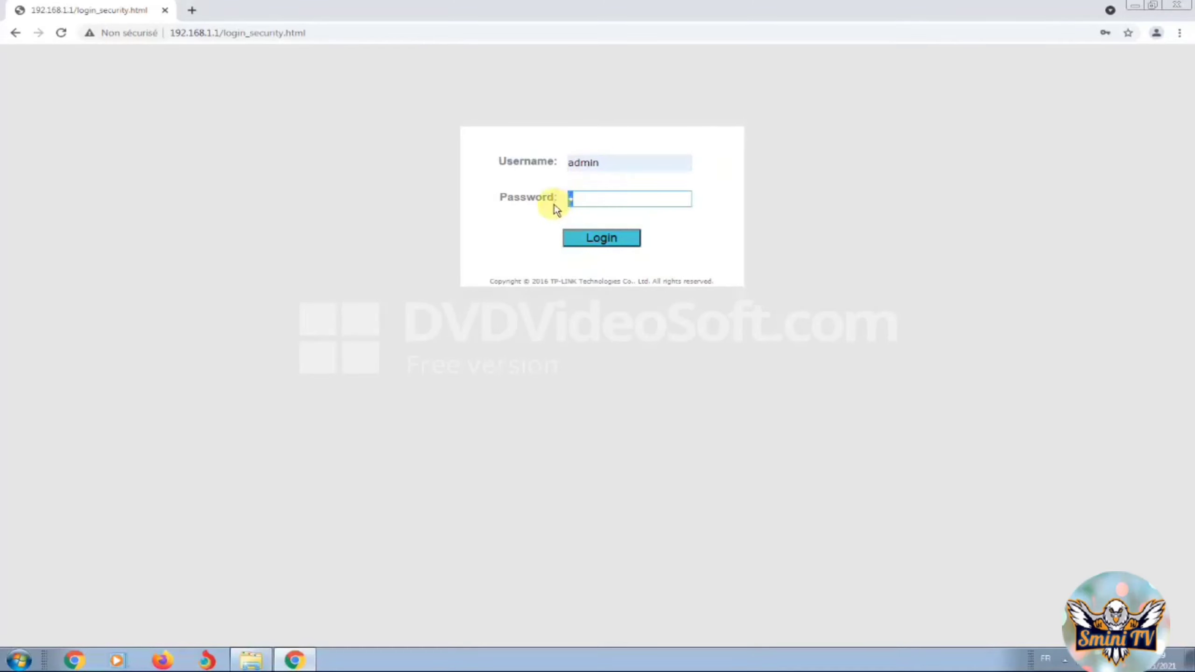
text(dmin)
click(598, 238)
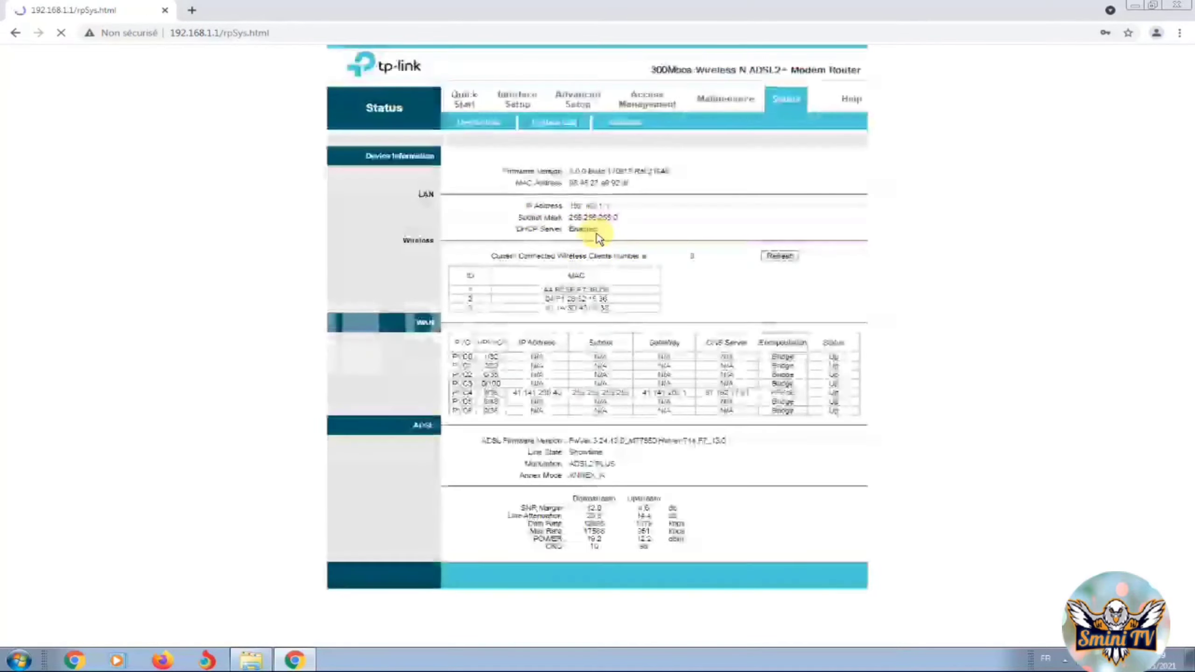
Run the Quick Start wizard full-screen and set the time zone to (GMT) Greenwich Mean Time
click(466, 101)
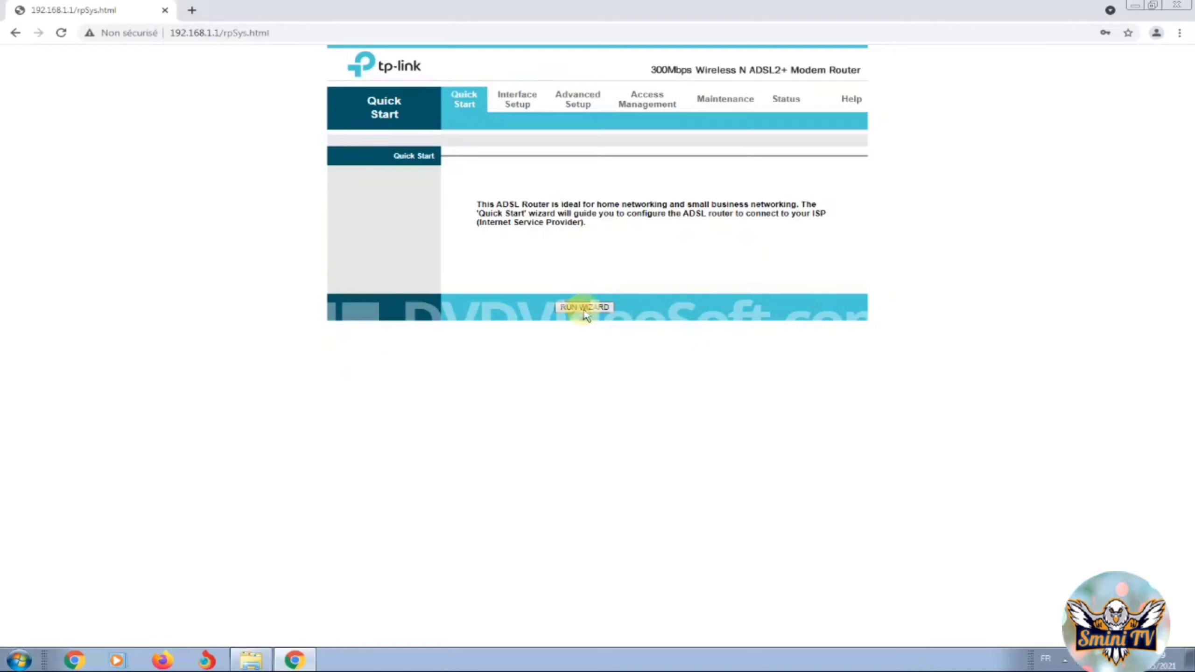
click(587, 310)
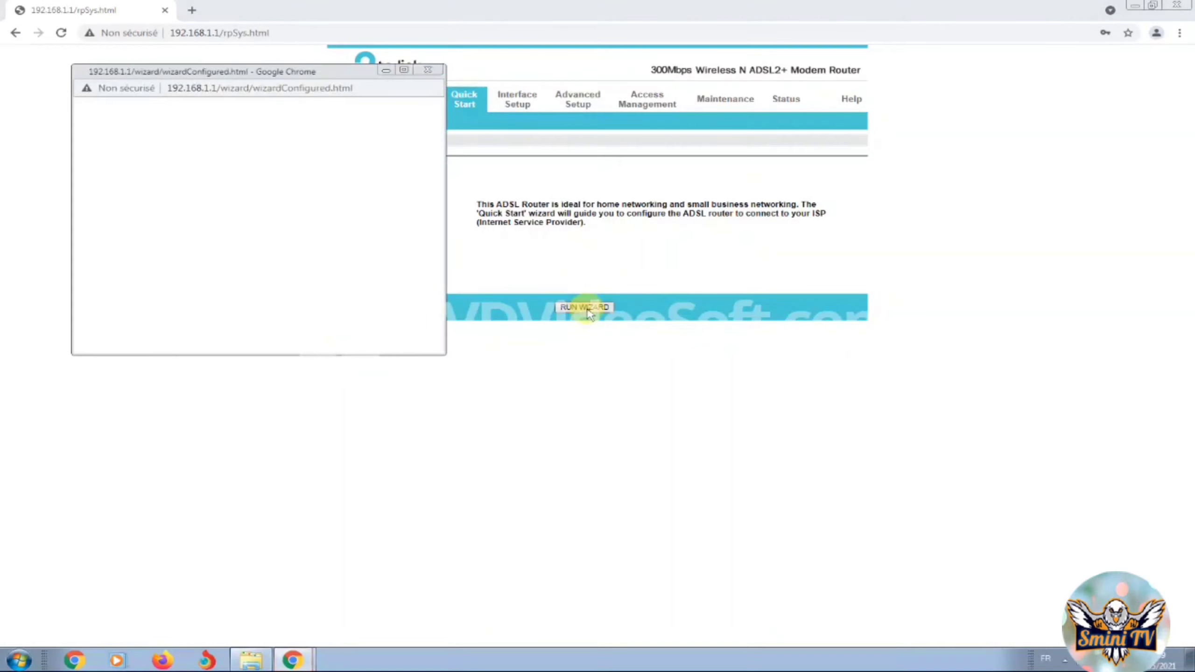
click(404, 70)
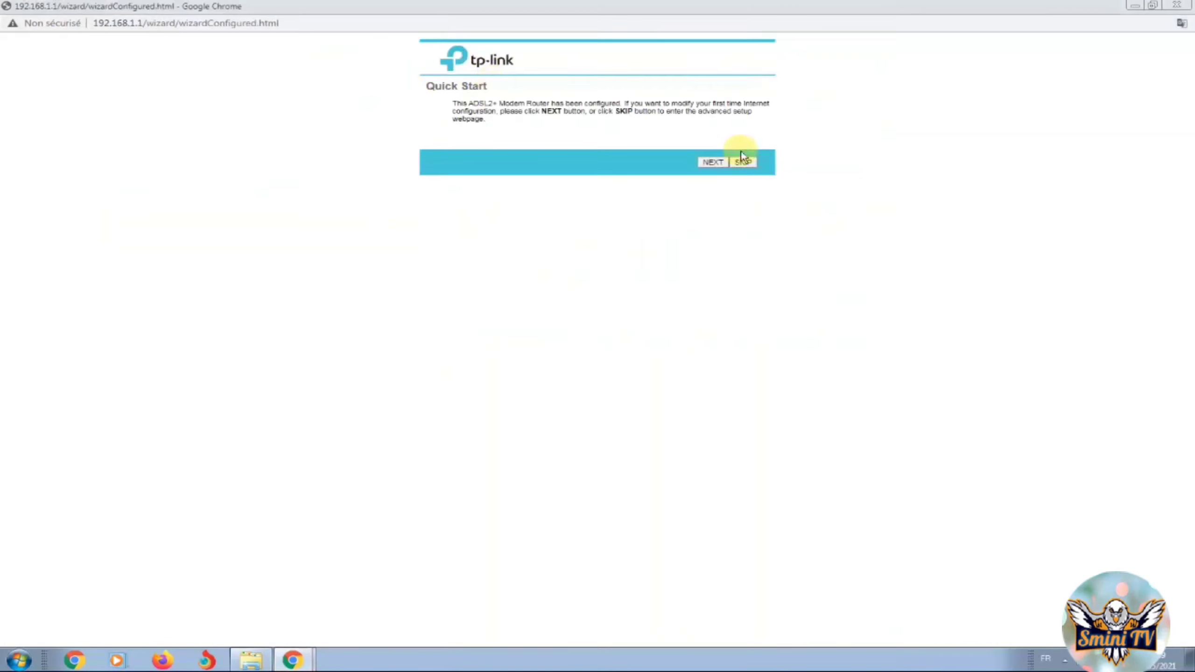
click(719, 163)
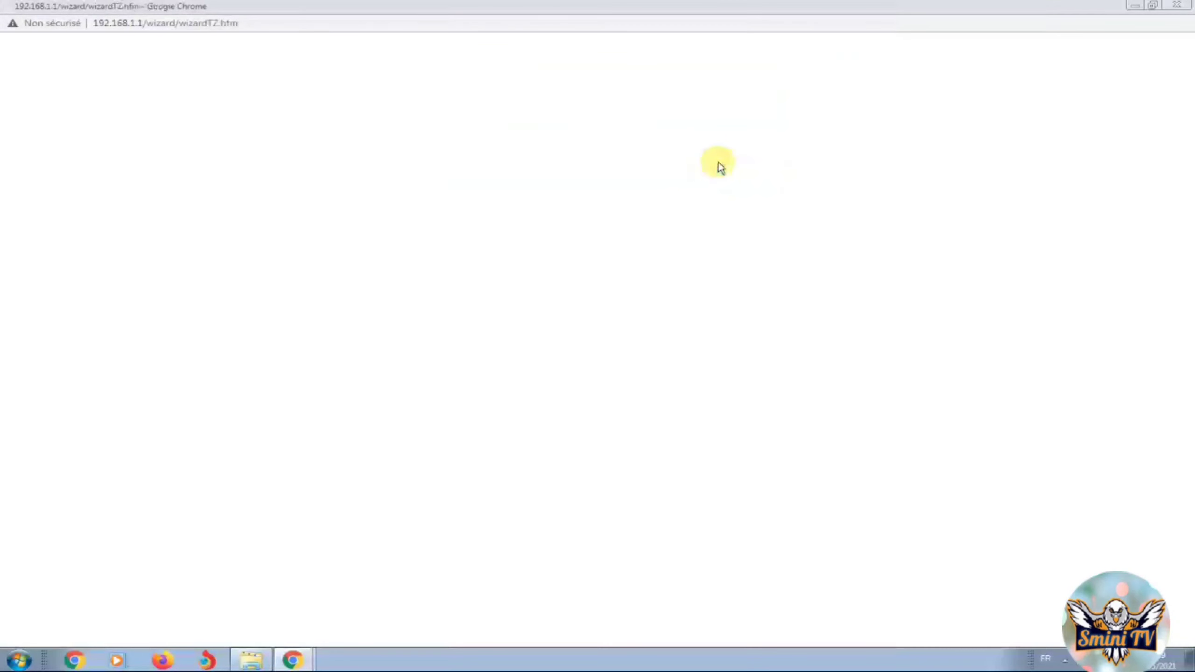
click(640, 127)
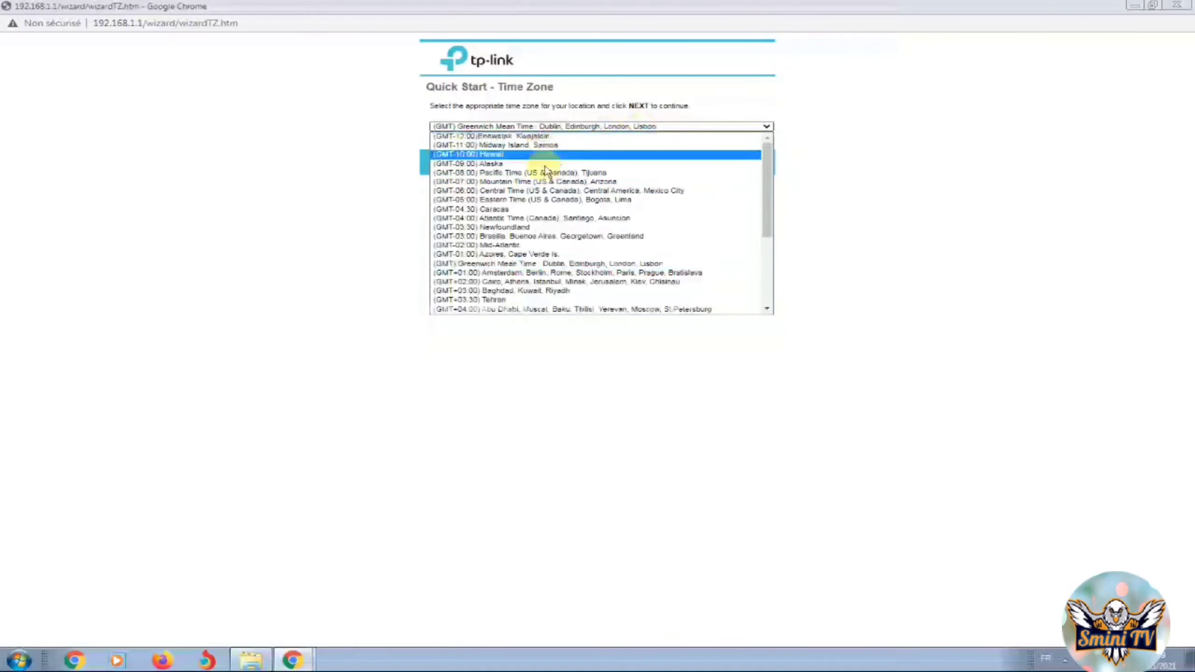
click(513, 263)
click(718, 165)
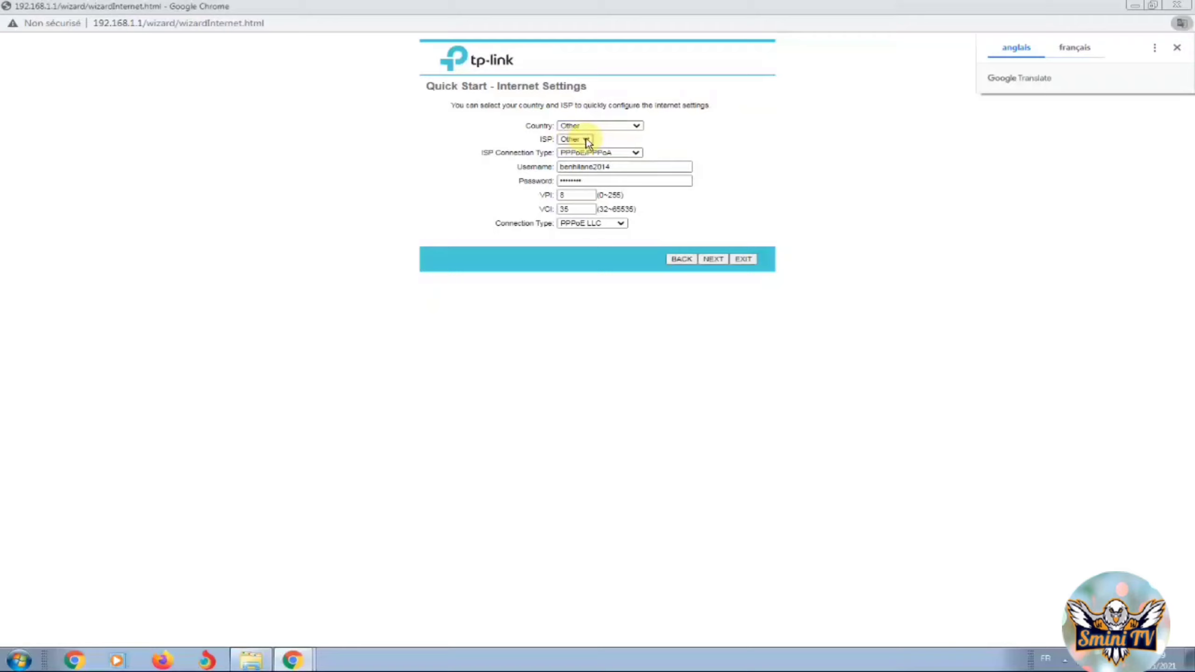
Dismiss the translation offer and confirm the existing PPPoE username and password
click(633, 159)
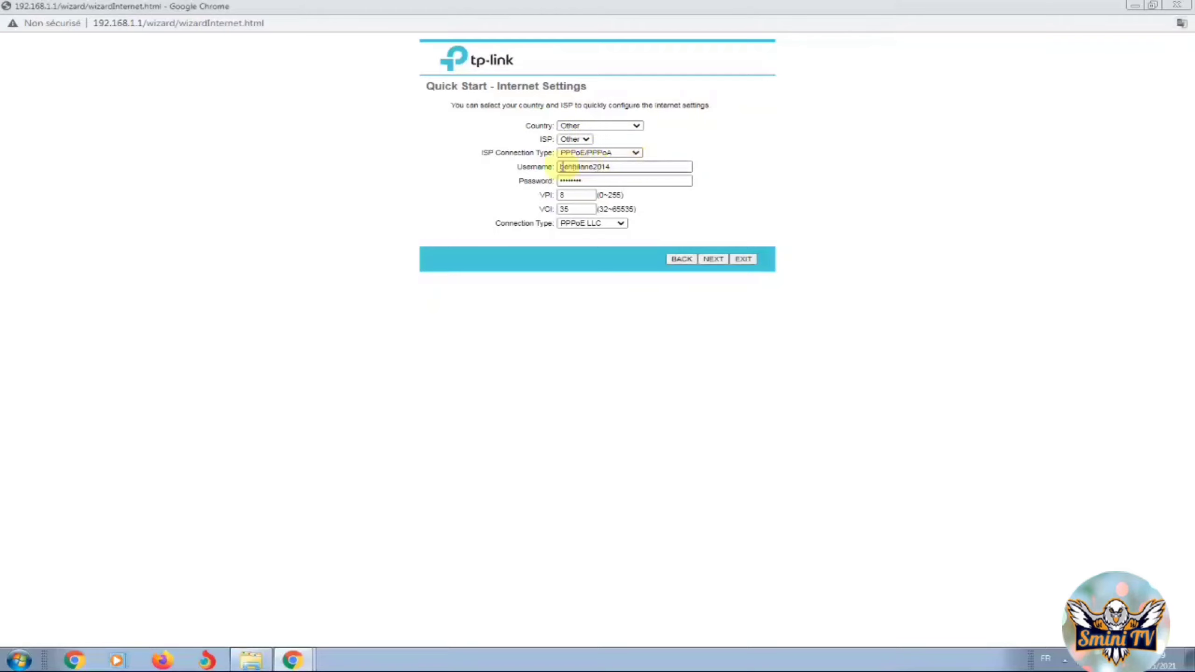
click(574, 167)
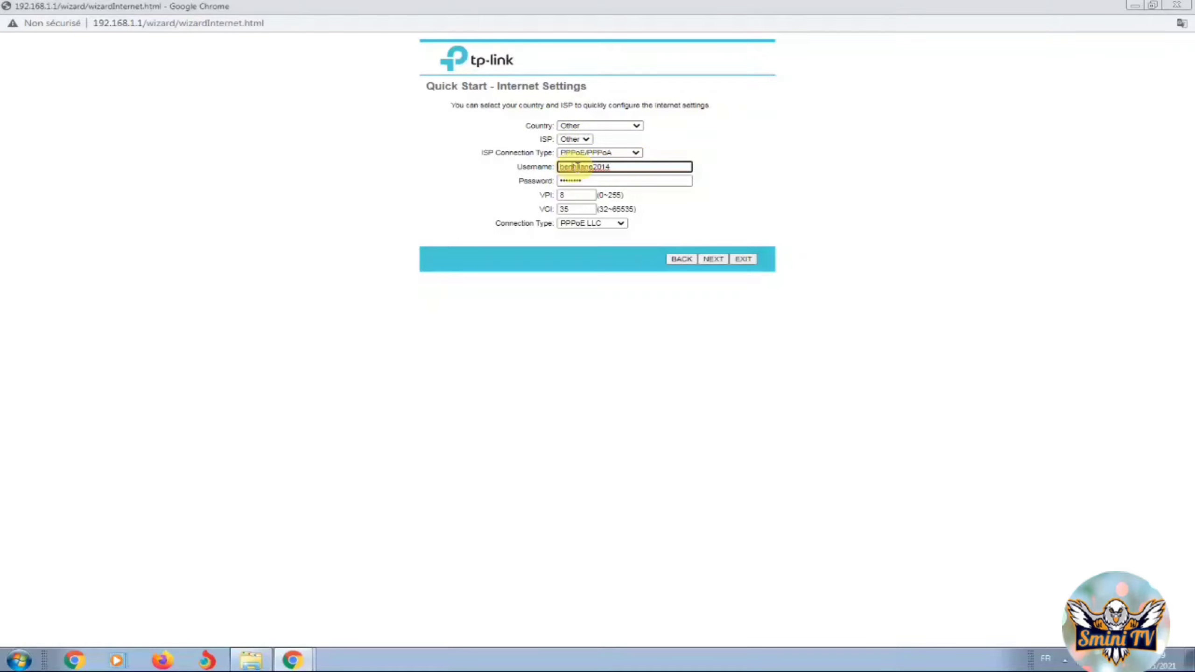
double_click(574, 167)
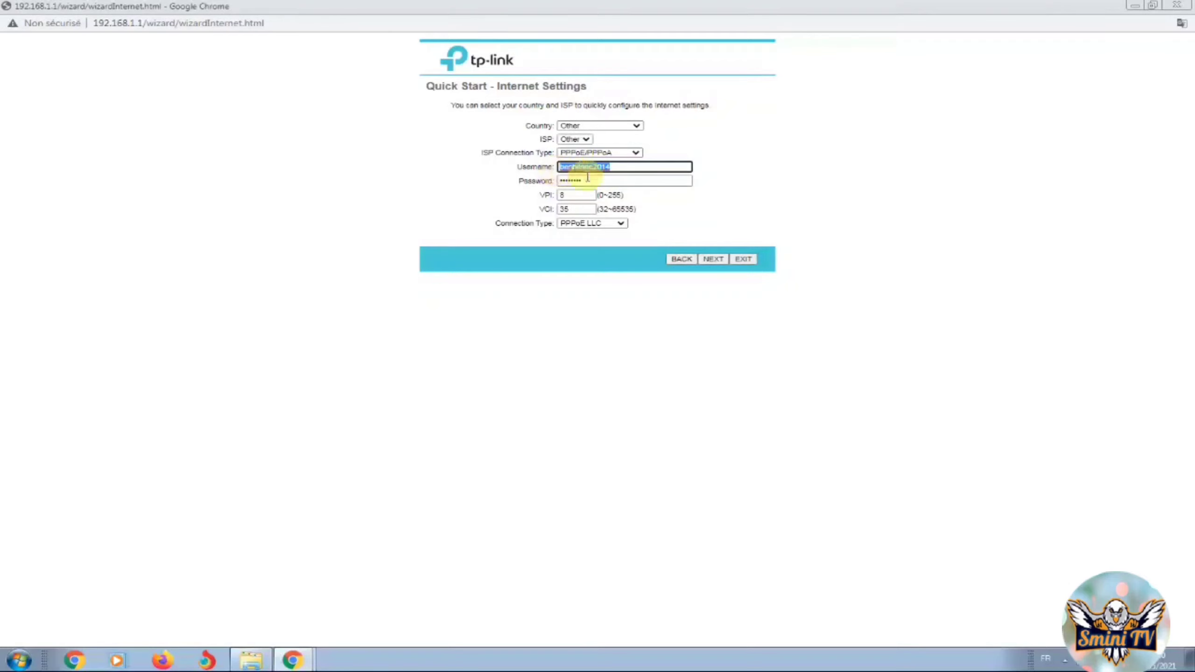
key(Tab)
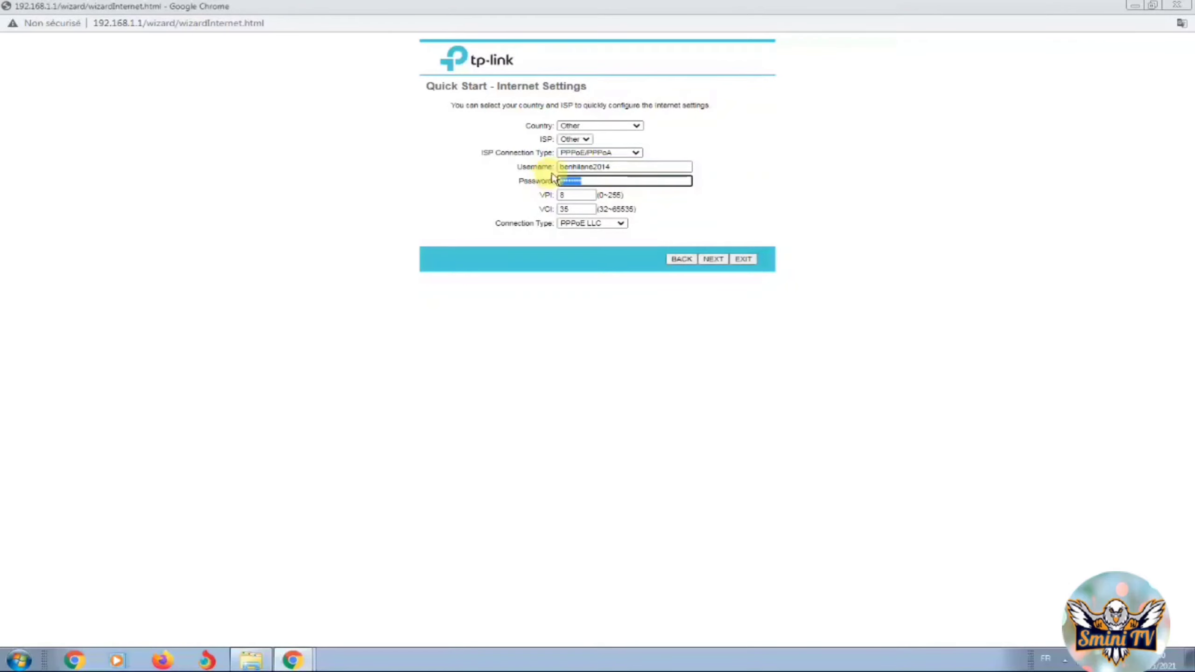
click(716, 260)
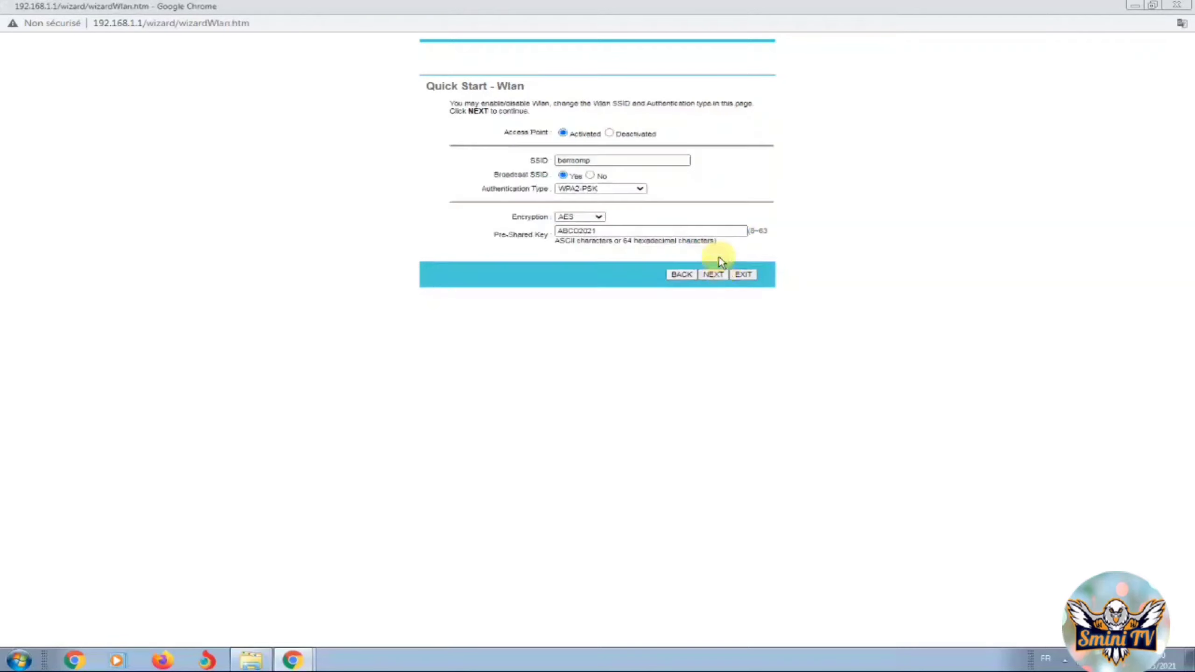
Review the berrcomp SSID and pre-shared key on the Wlan step, leaving them unchanged
double_click(599, 161)
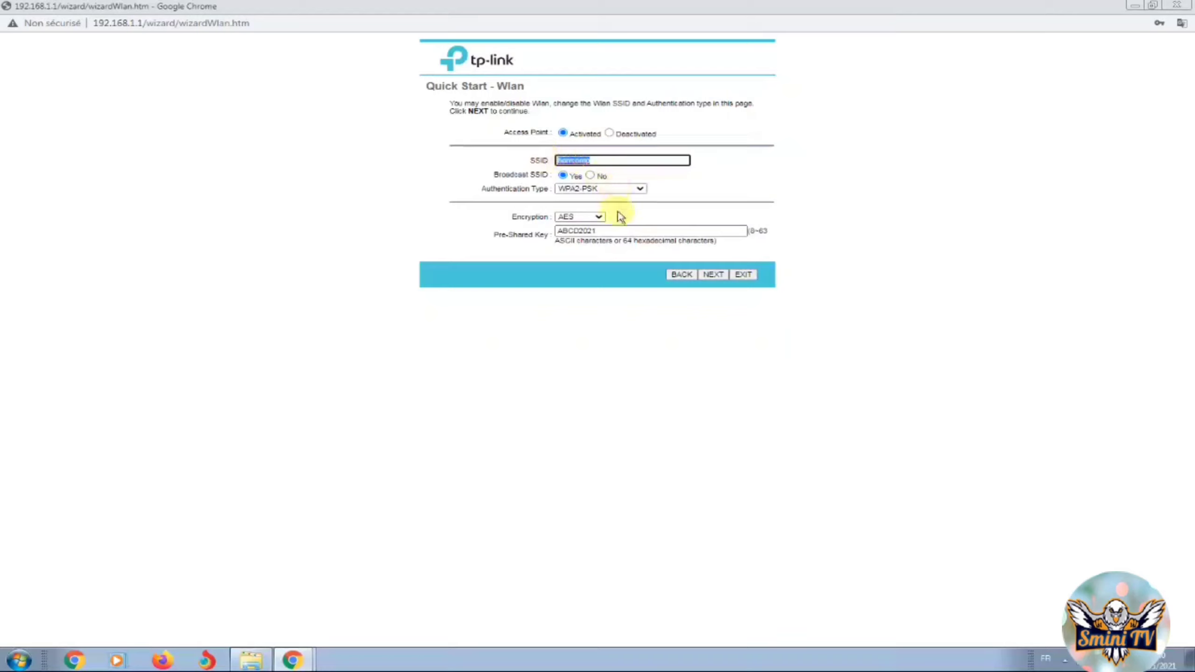
drag(614, 231, 564, 232)
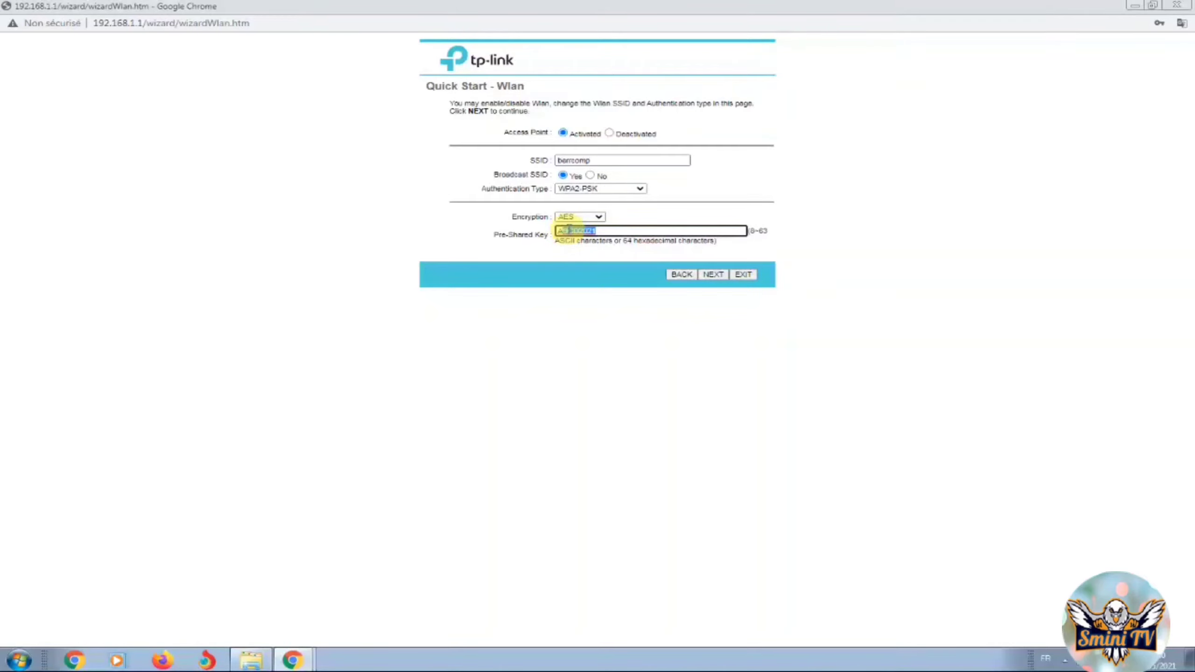
click(819, 312)
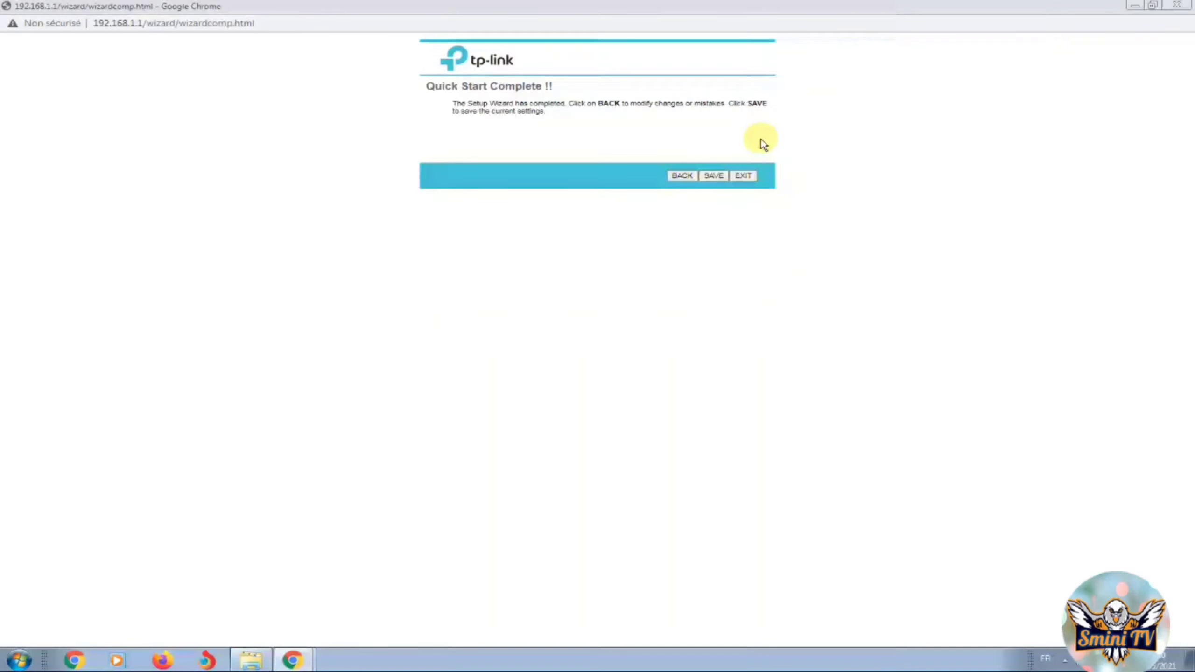
Save the Quick Start settings, close the wizard, and open the Interface Setup Internet page
click(723, 179)
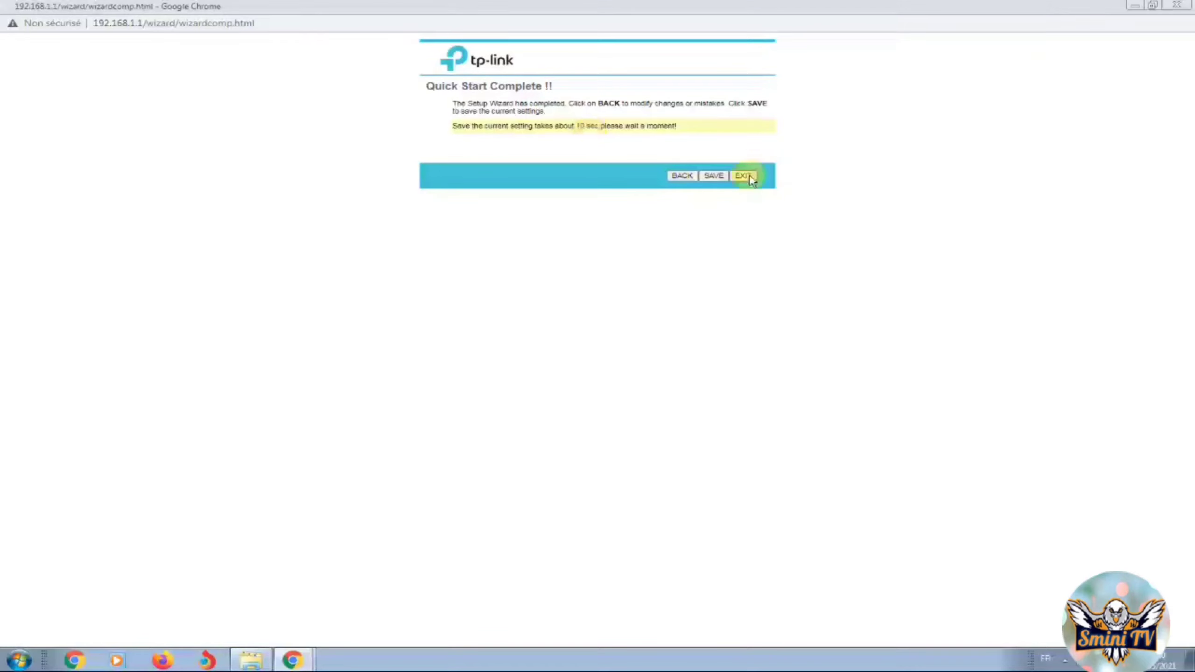
click(711, 177)
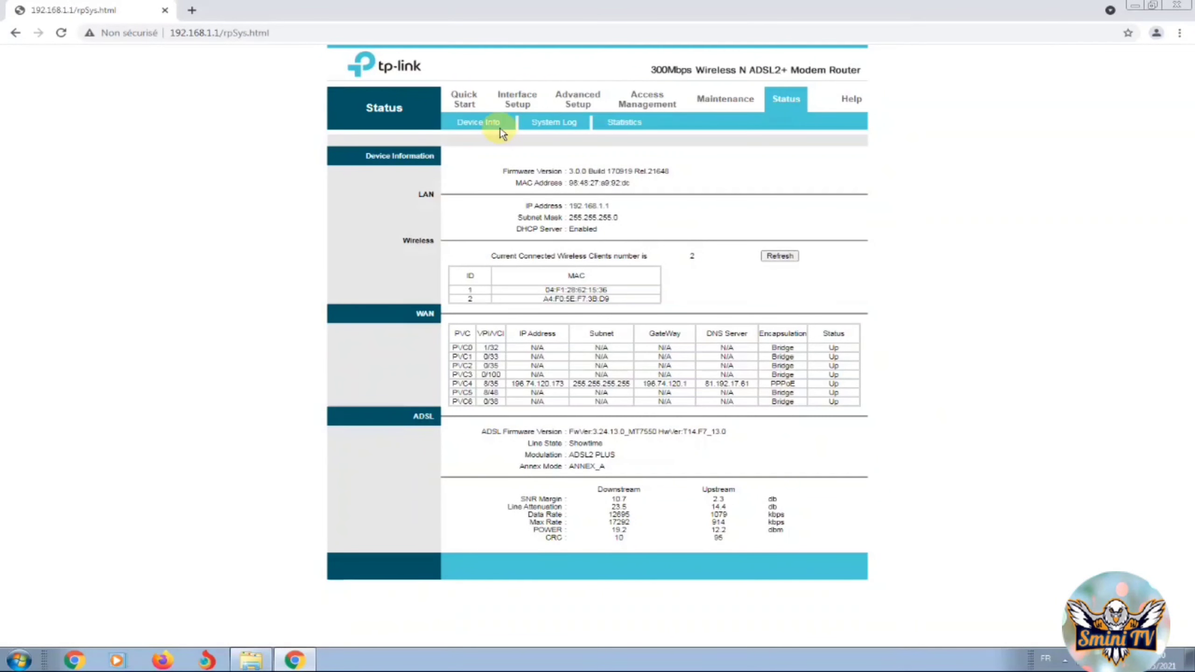
click(523, 105)
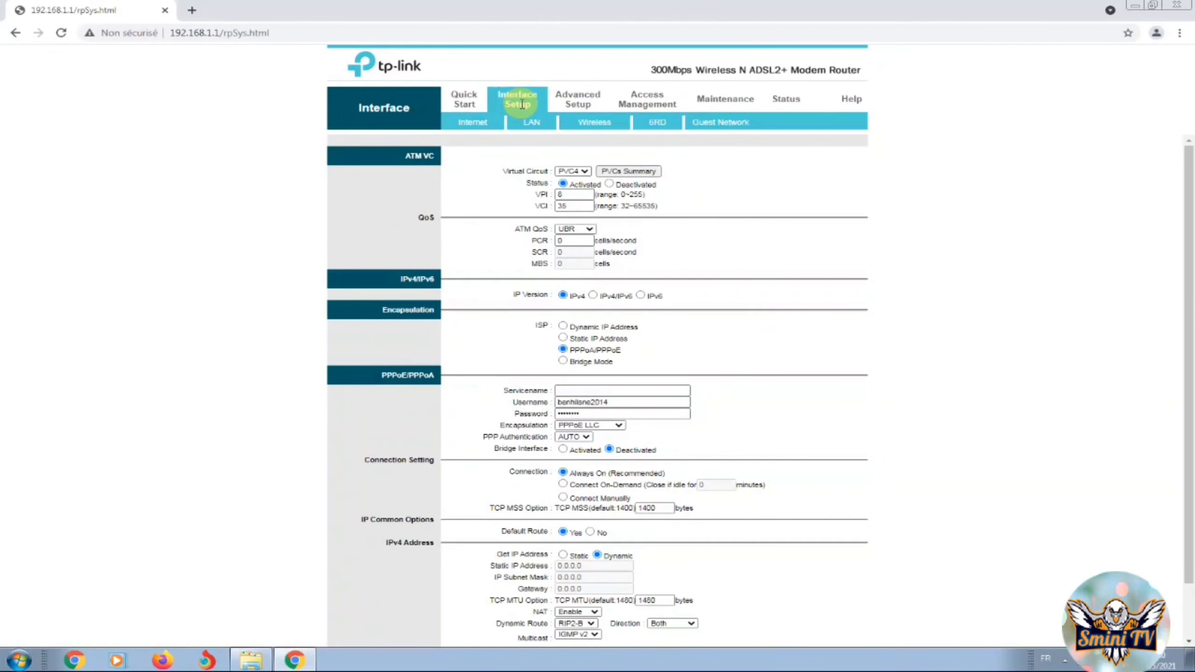
click(485, 125)
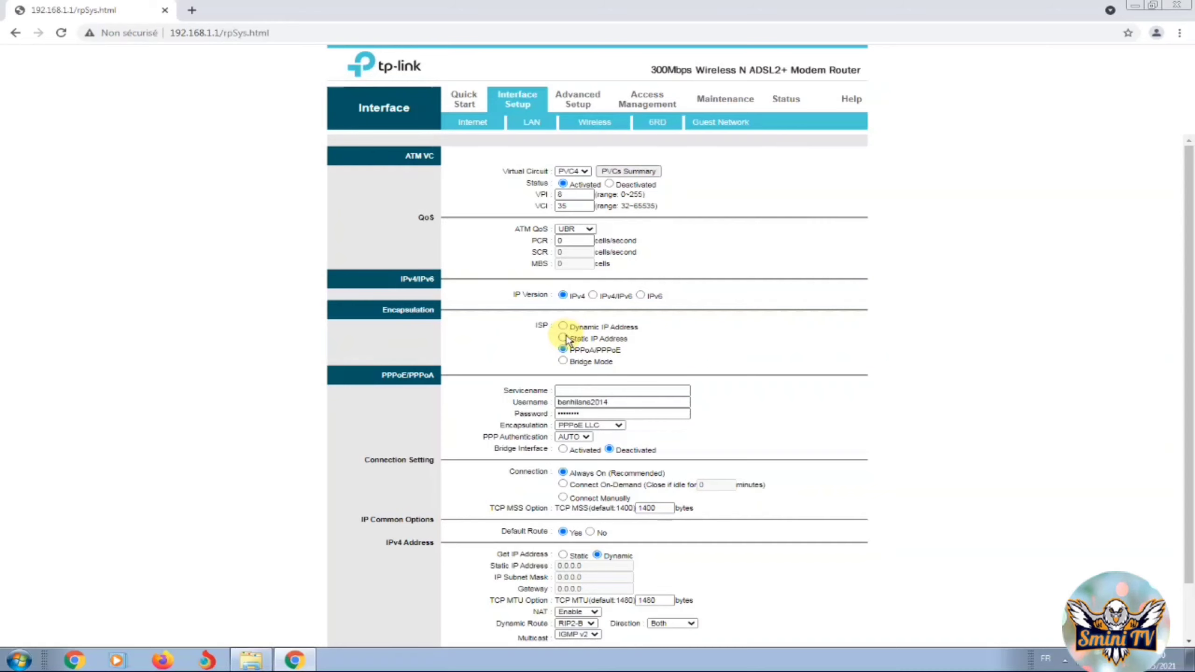
click(563, 338)
click(563, 474)
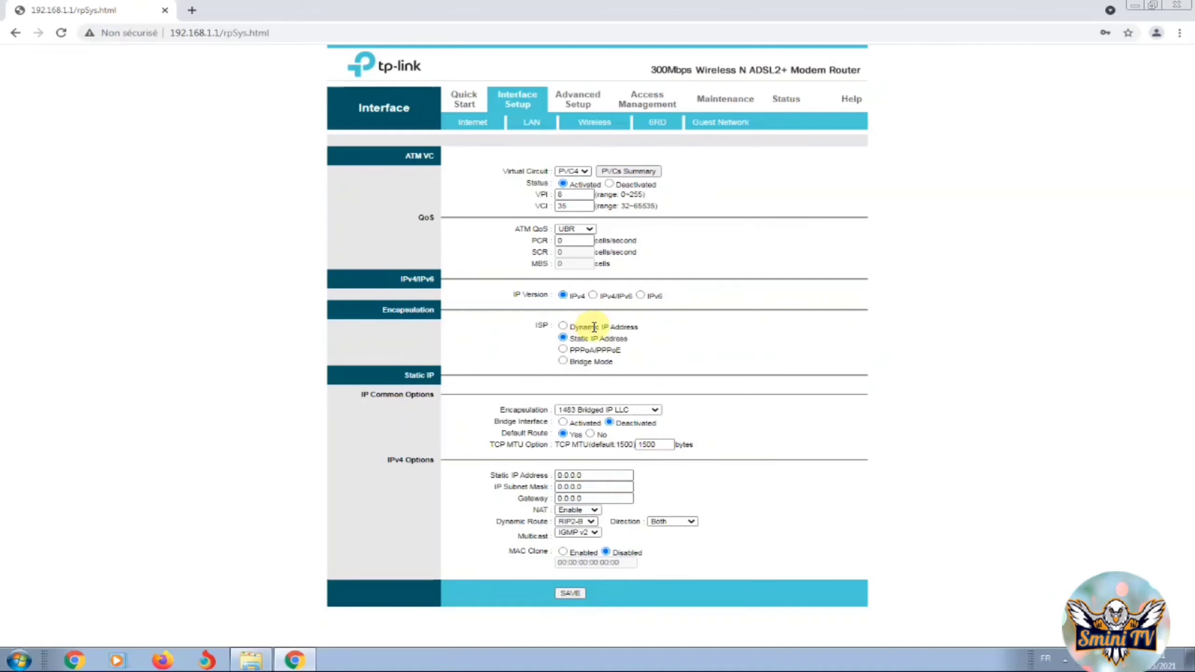
click(567, 350)
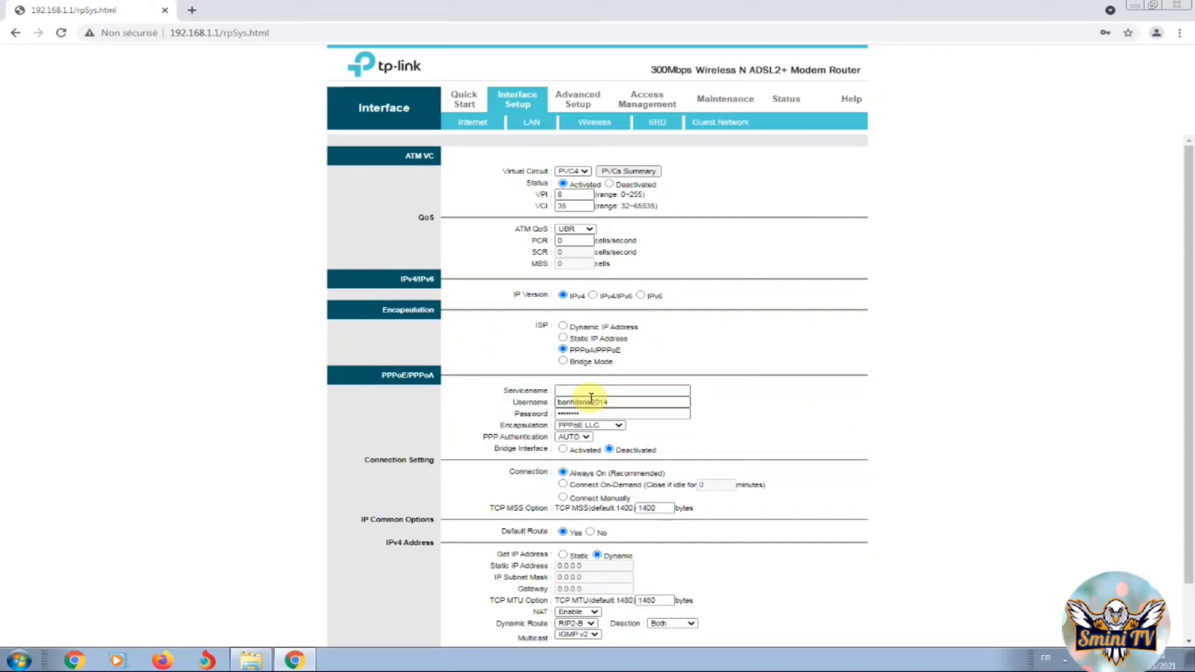
Overwrite the PPPoE Username and Password fields with the new ISP login on PVC4
double_click(594, 401)
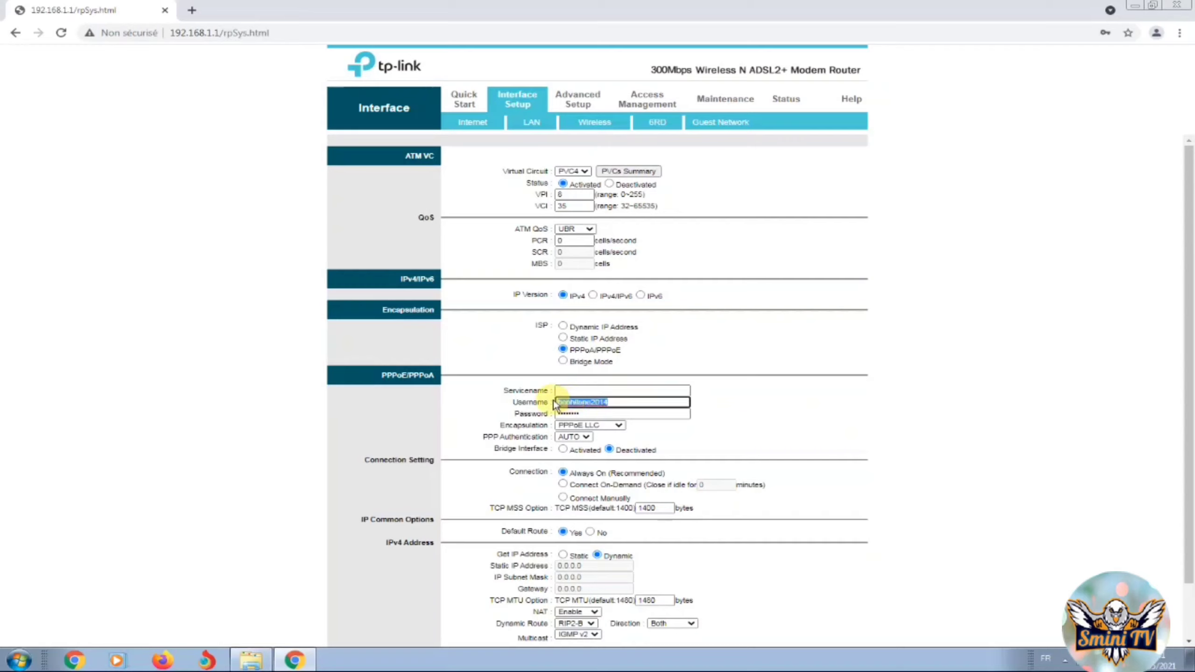
text(ca)
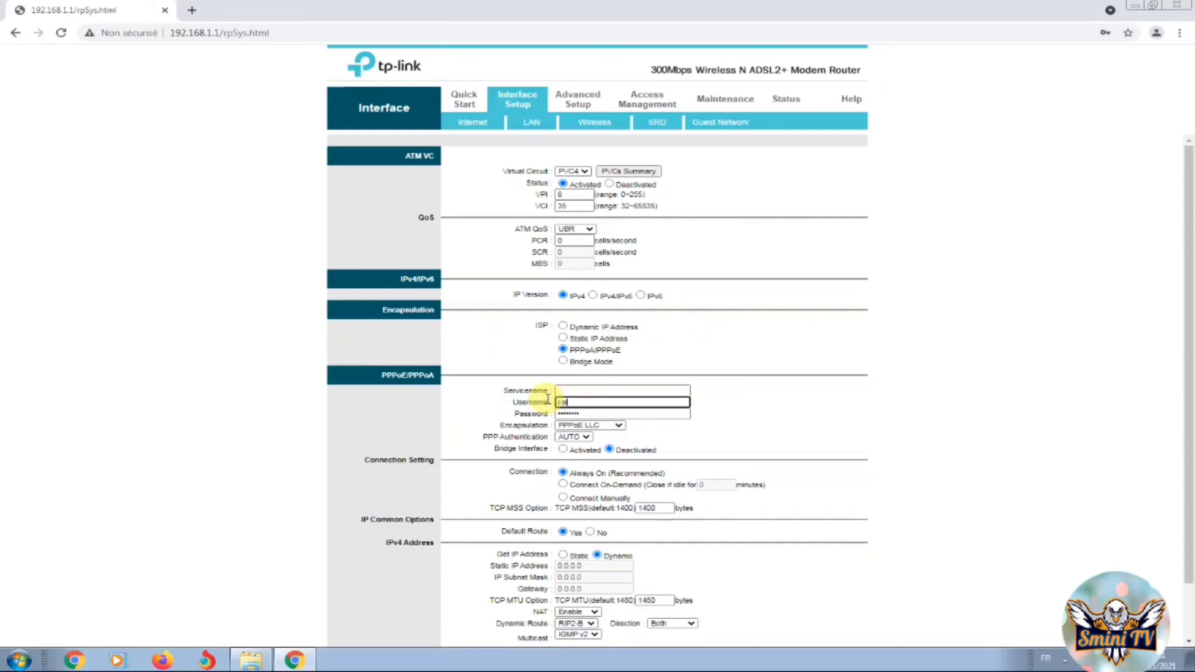
text(l0011)
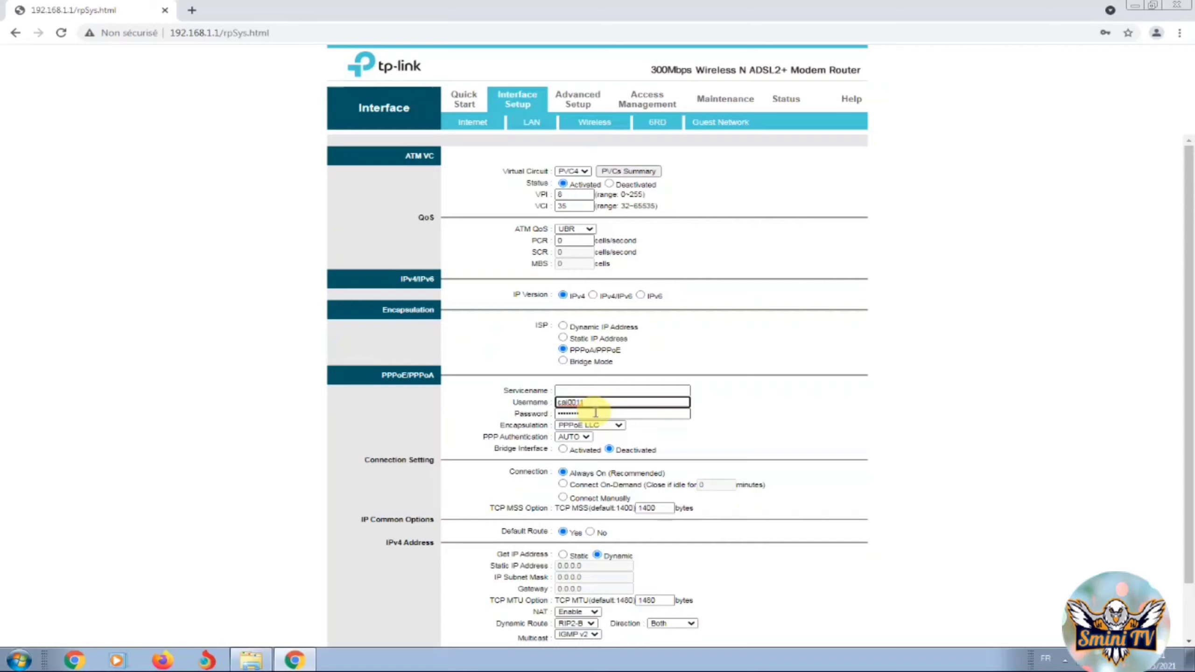
drag(595, 412, 557, 412)
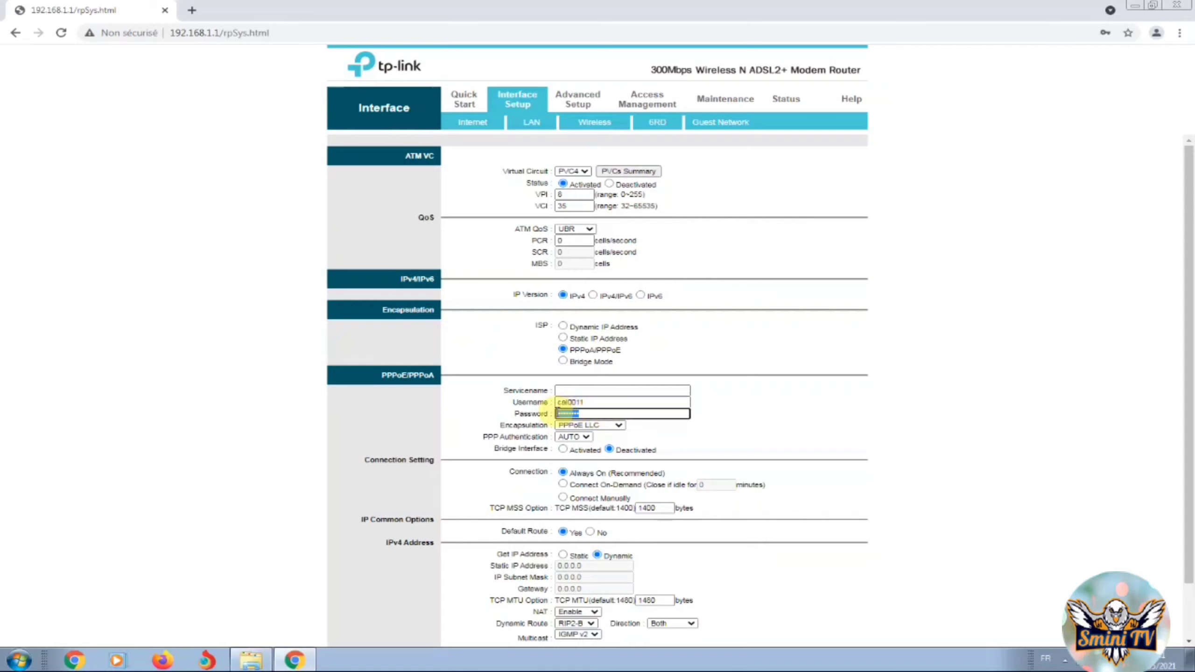
text(••••)
scroll(721, 487, down, 1)
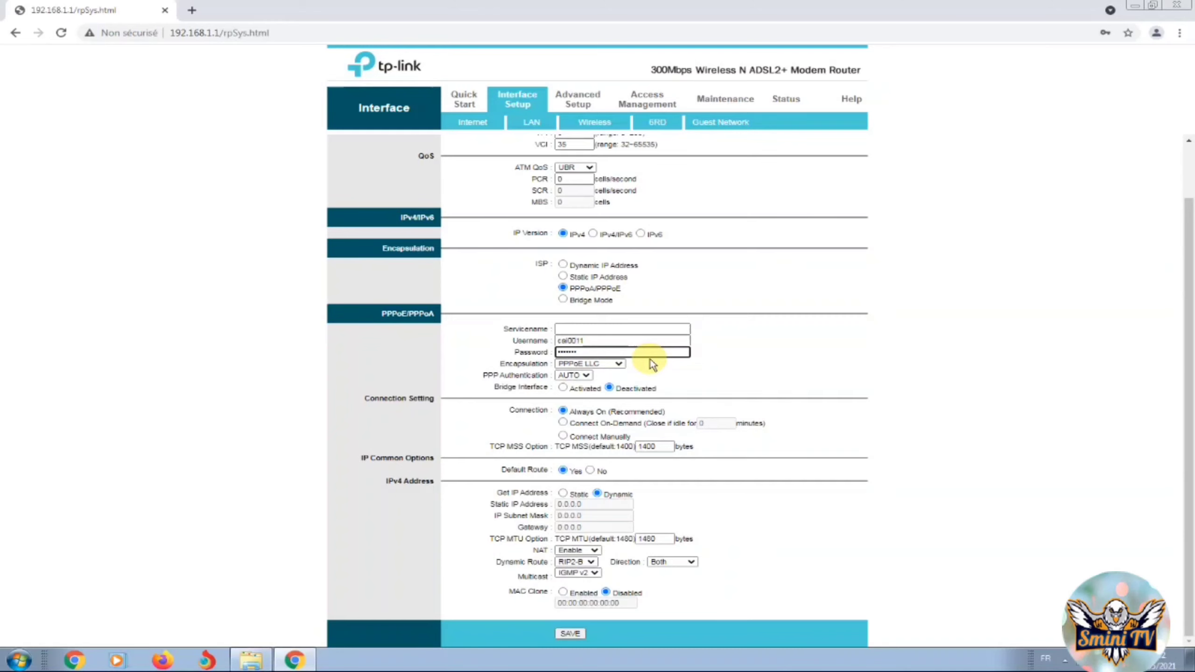
scroll(664, 409, up, 1)
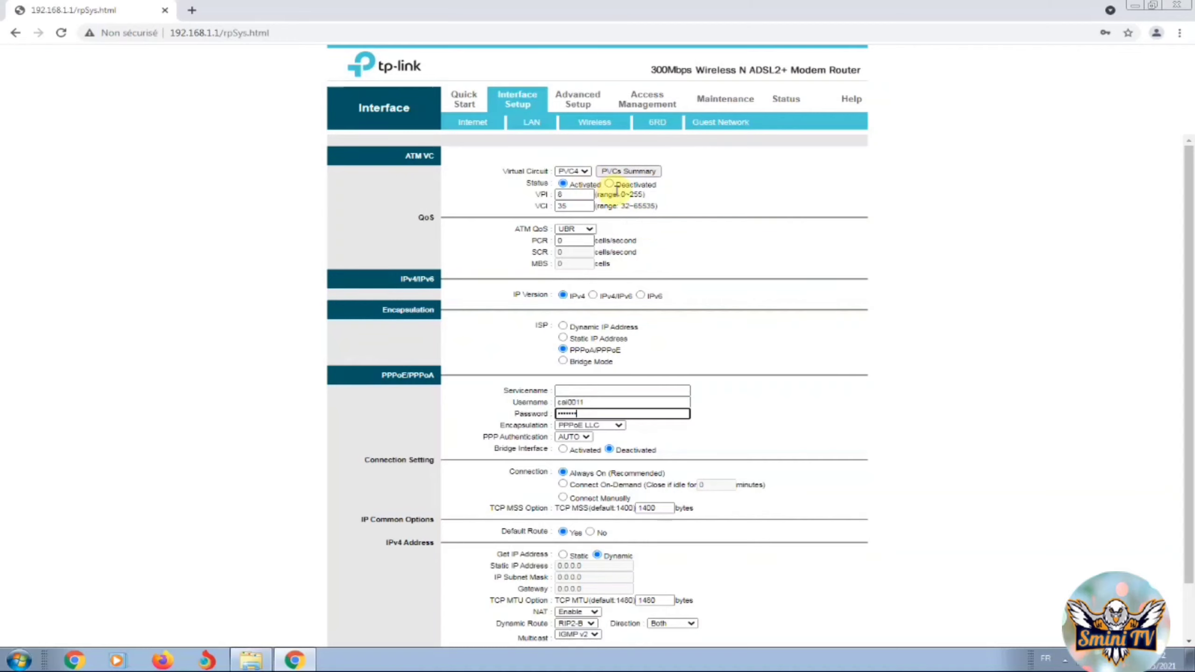
Open the LAN page, leaving the router IP 192.168.1.1 unchanged
click(541, 124)
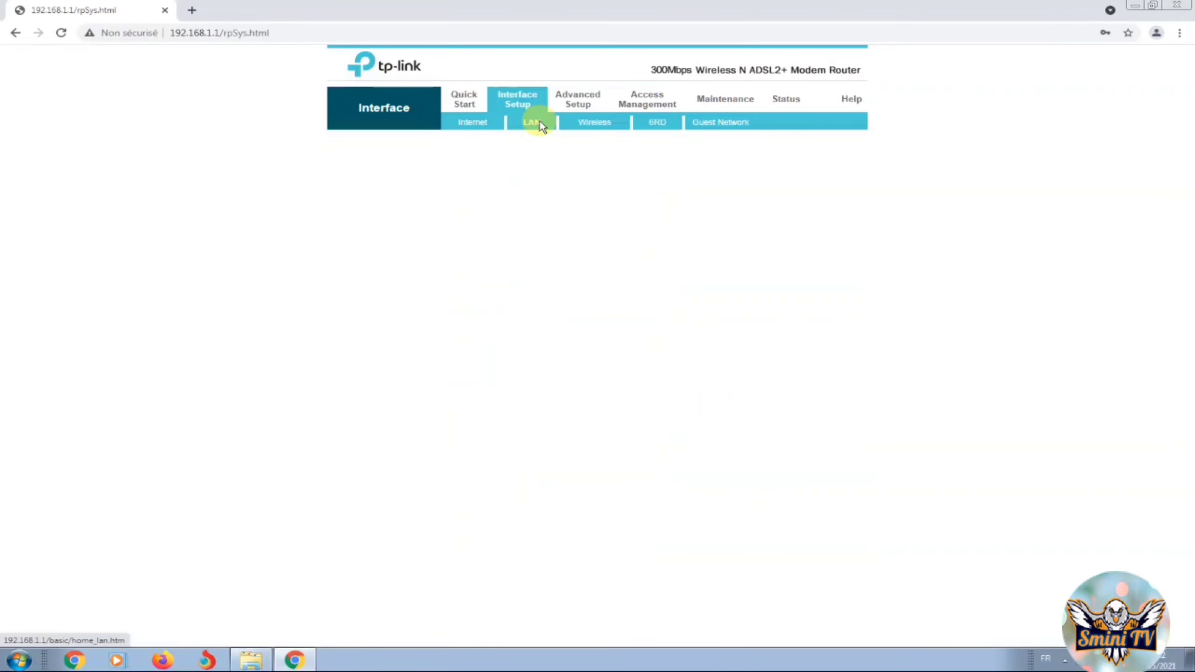
drag(607, 171, 553, 174)
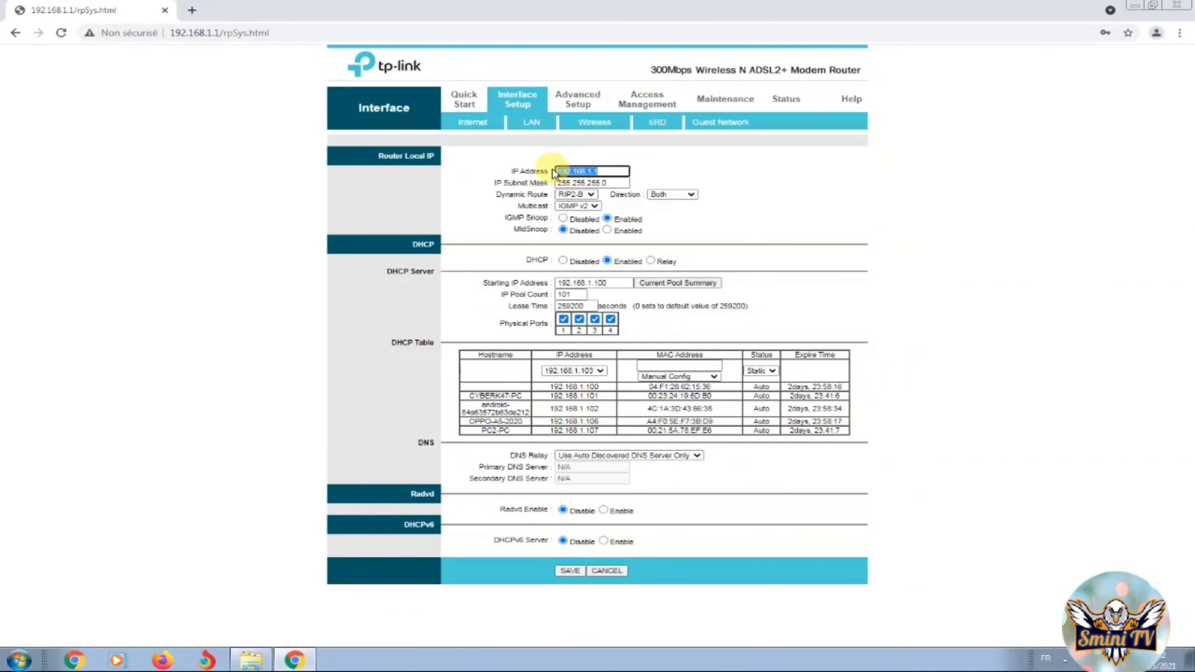
click(605, 166)
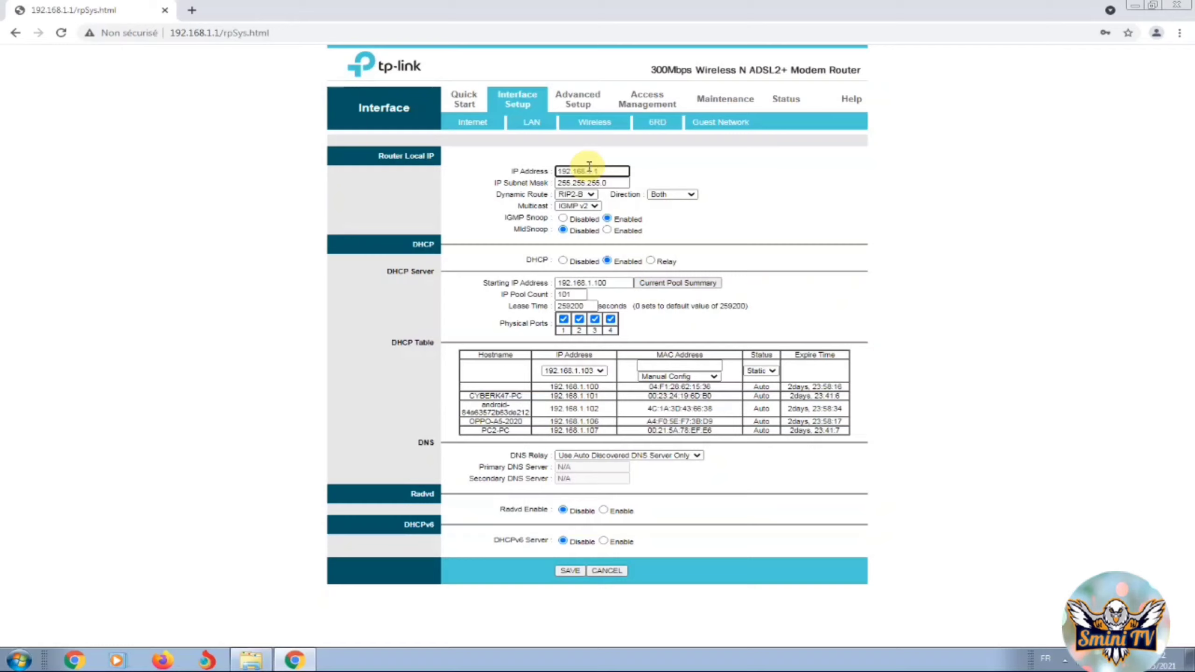
Set the DHCP IP Pool Count to 50, keeping all four physical ports ticked
click(609, 284)
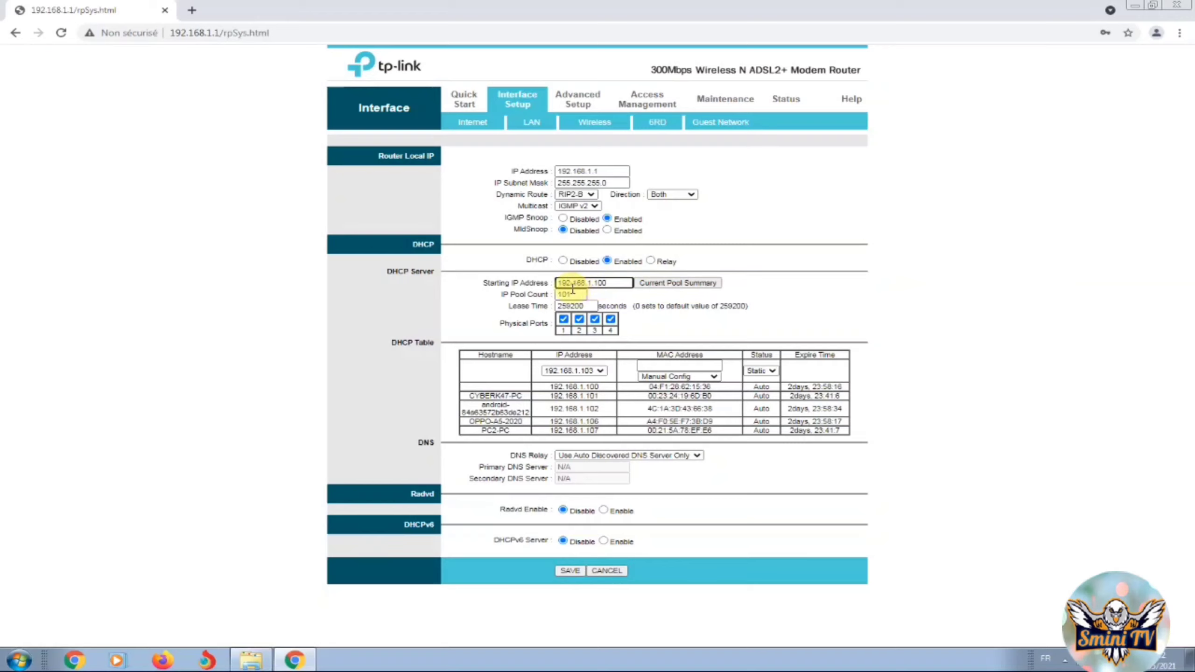
drag(572, 293, 556, 295)
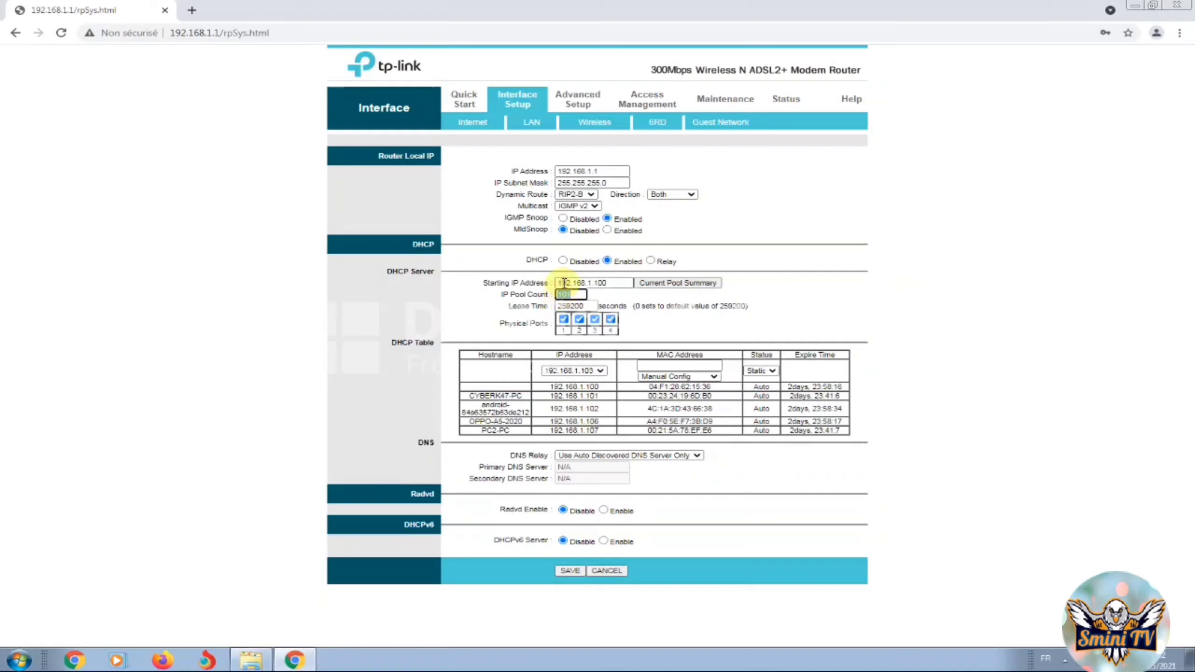
text(110)
drag(582, 295, 540, 281)
text(50)
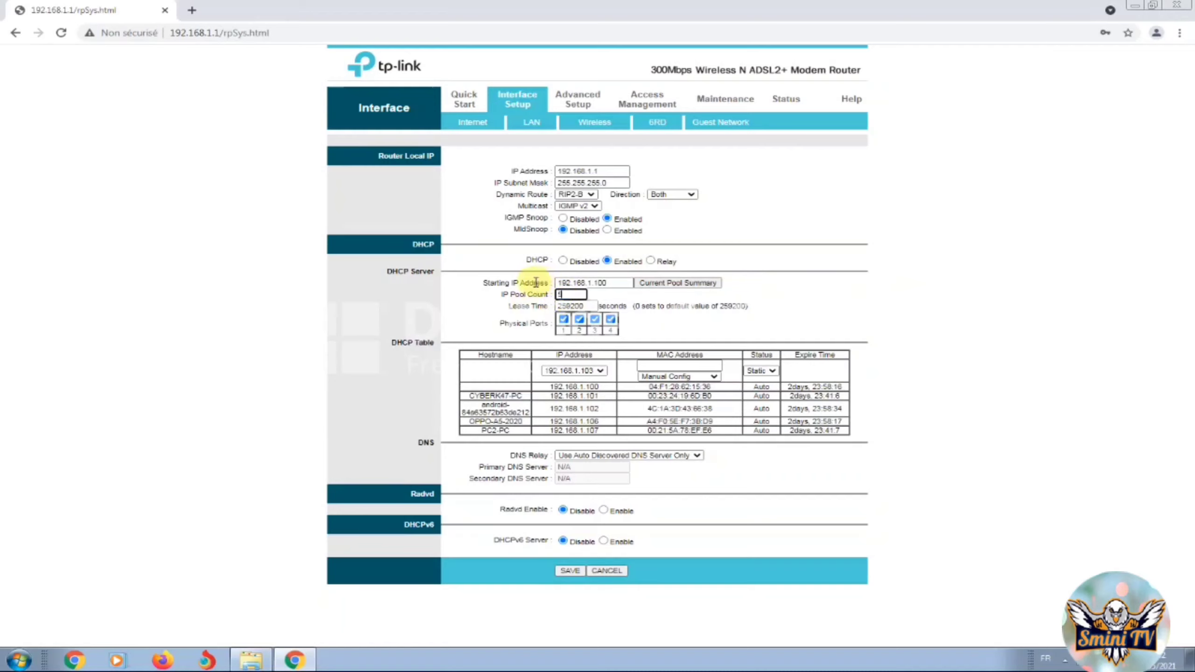
click(676, 327)
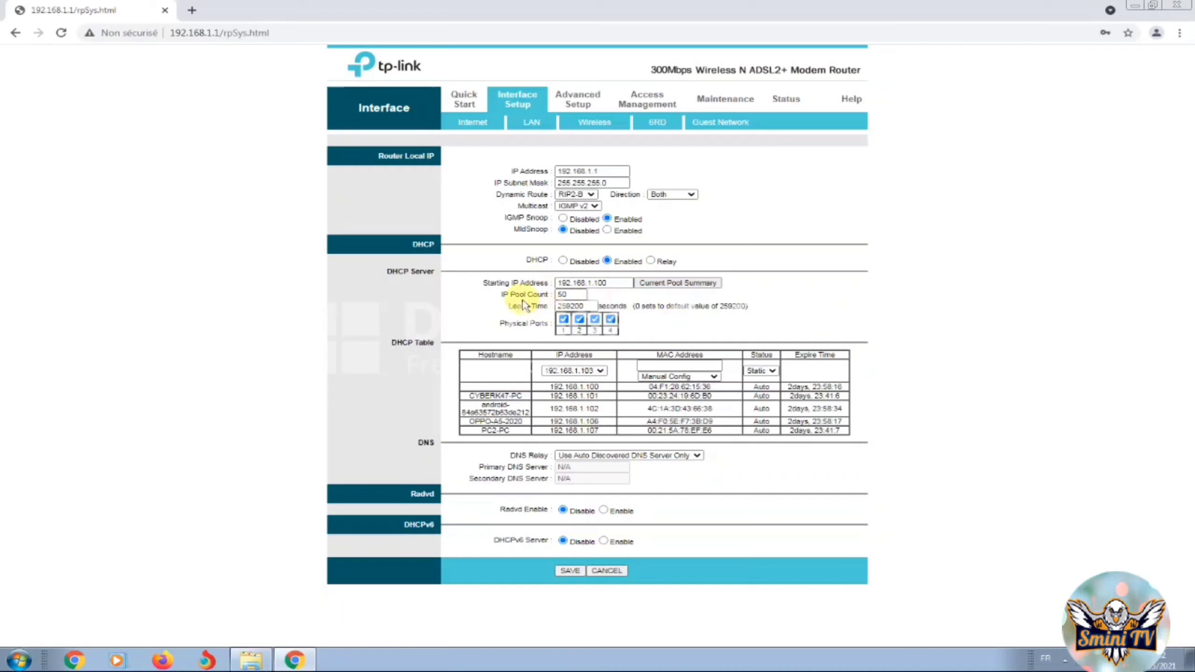
double_click(562, 294)
click(635, 322)
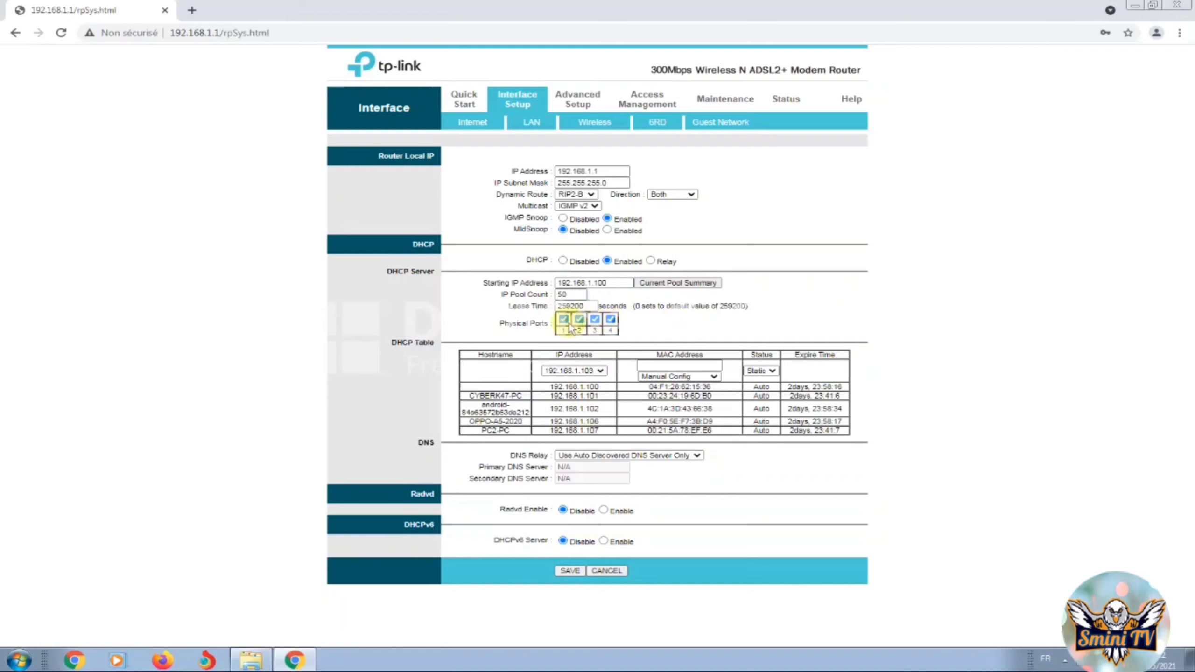
click(611, 321)
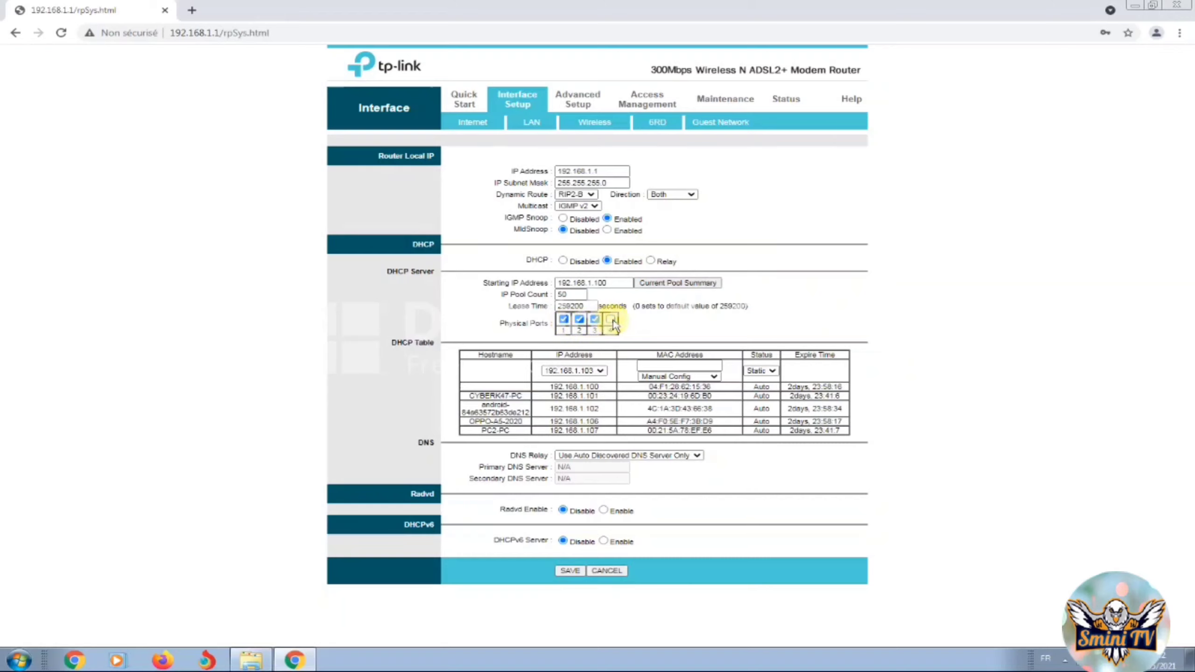
click(612, 321)
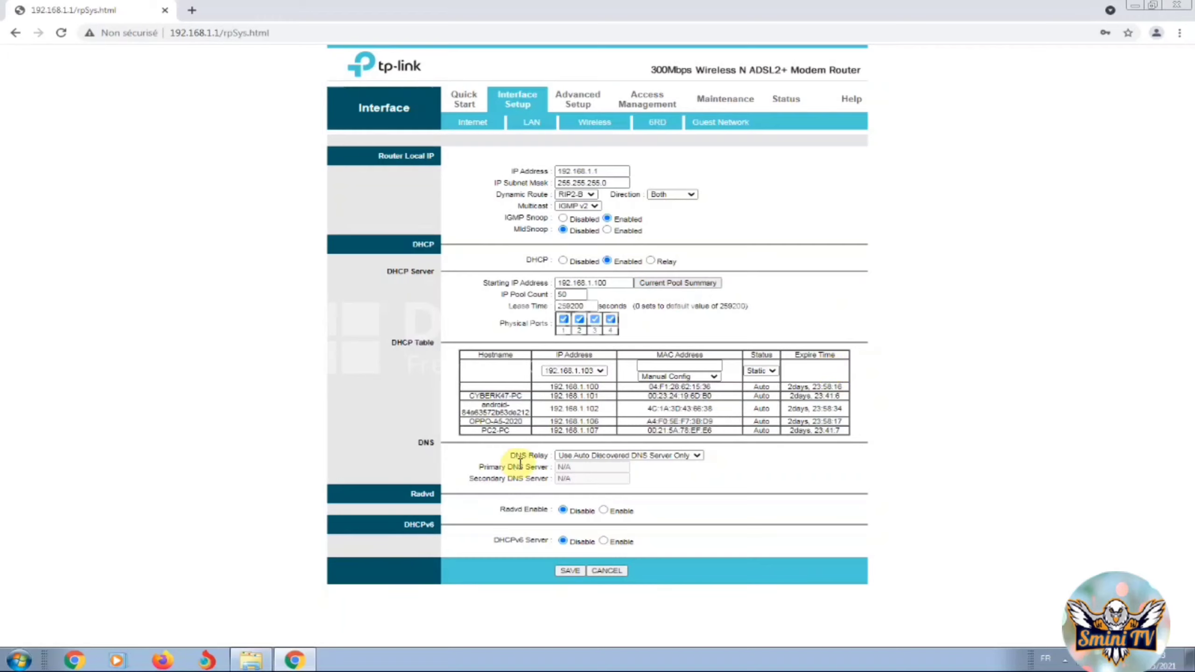
Use user-specified DNS servers 8.8.8.8 and 8.8.4.4, save the LAN settings, and go to Wireless
click(588, 456)
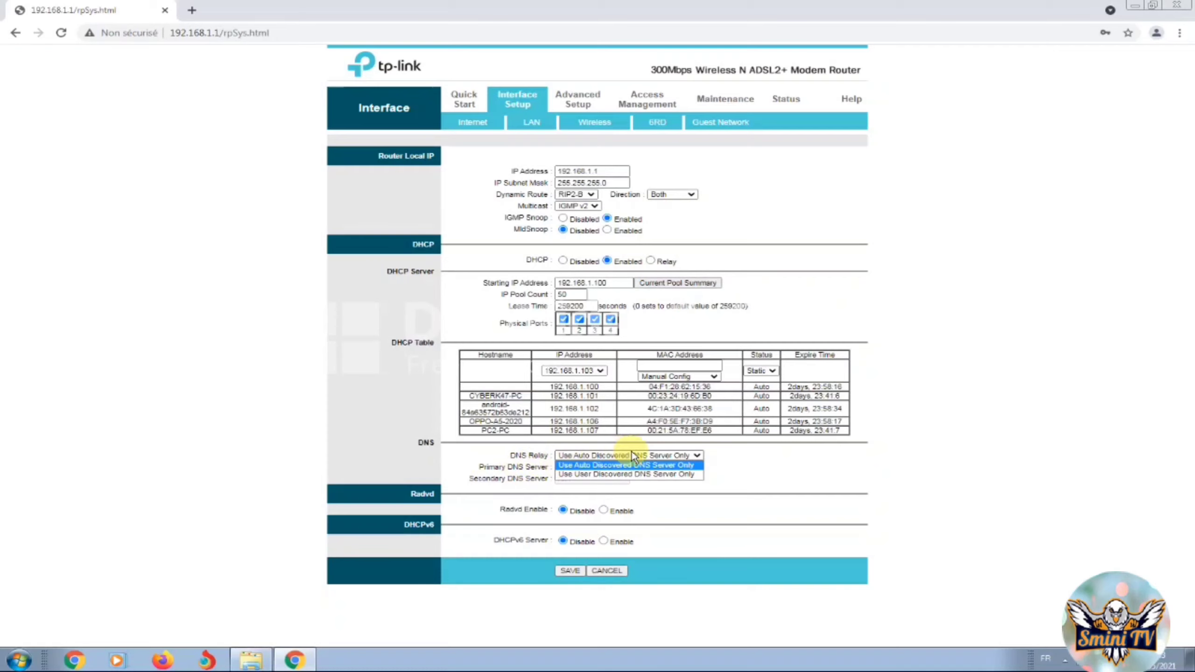
click(615, 476)
key(Tab)
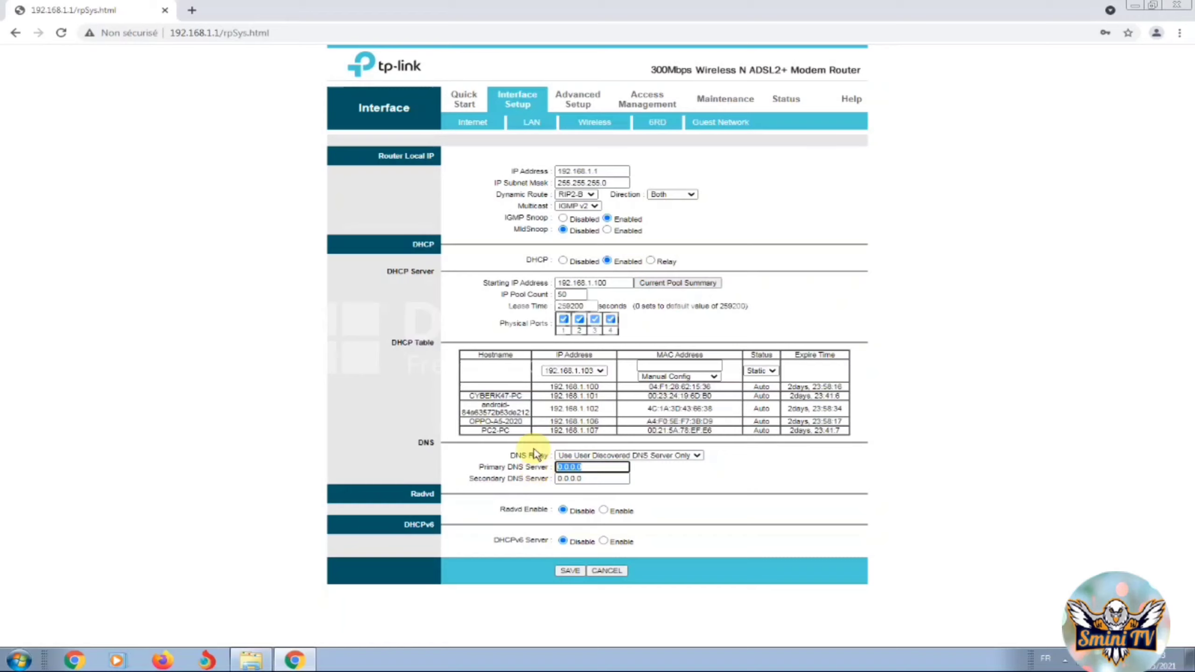
text(8.8.8)
key(Tab)
text(88)
text(.8)
text(.4)
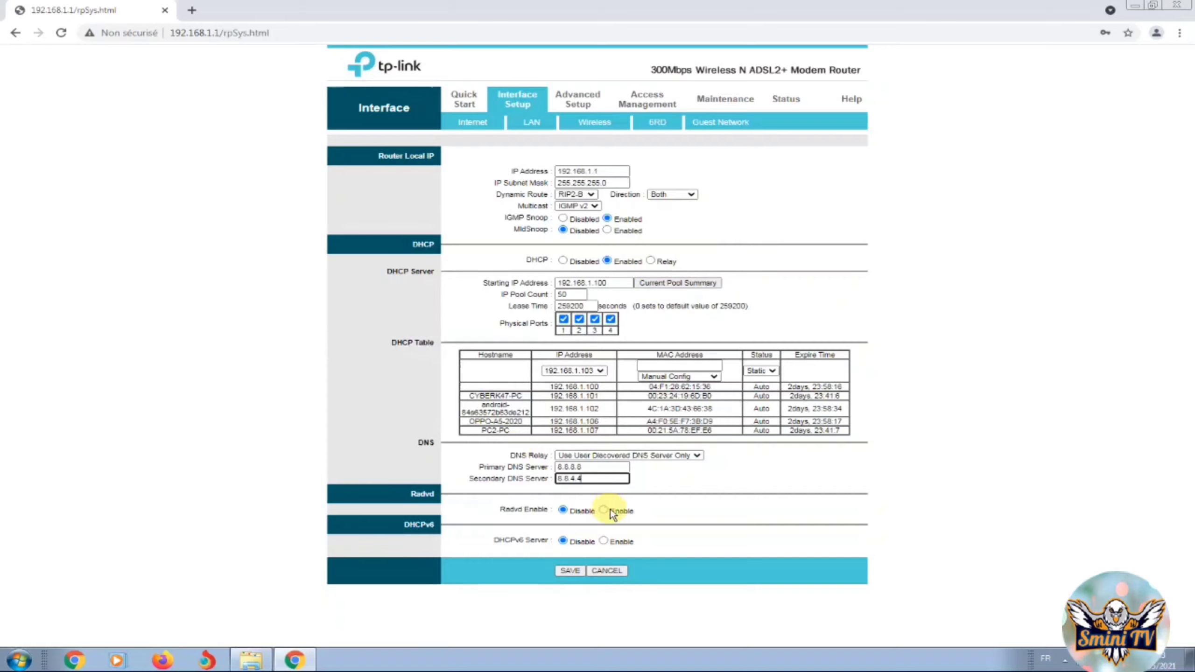
text(.4)
click(571, 570)
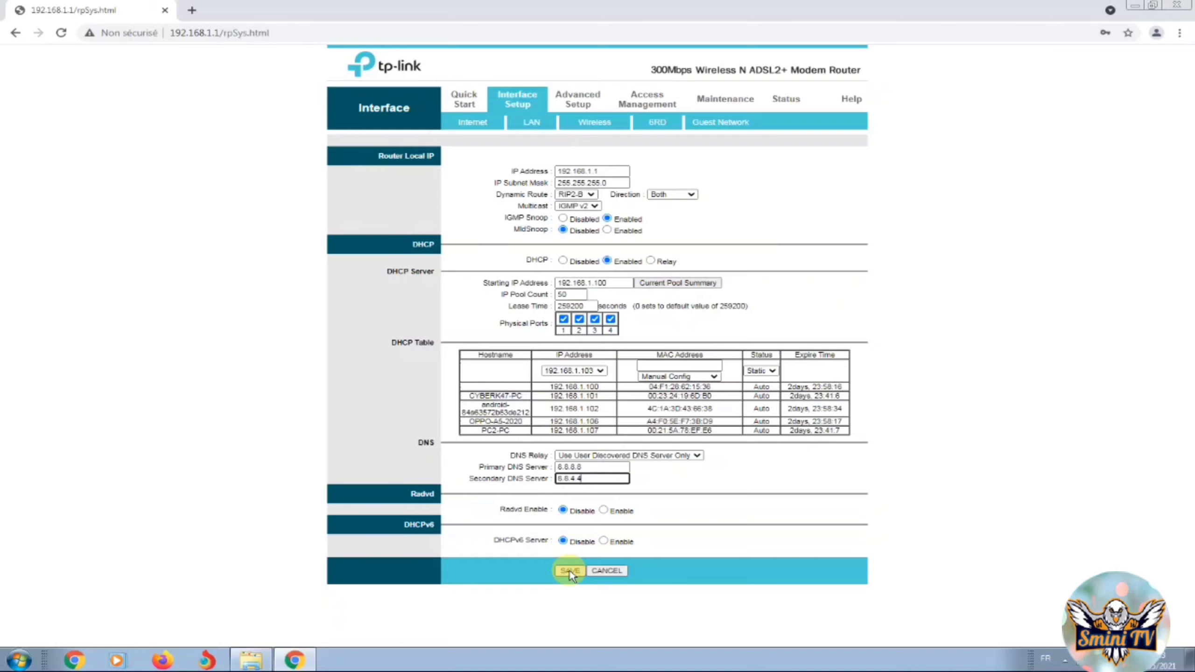
click(607, 123)
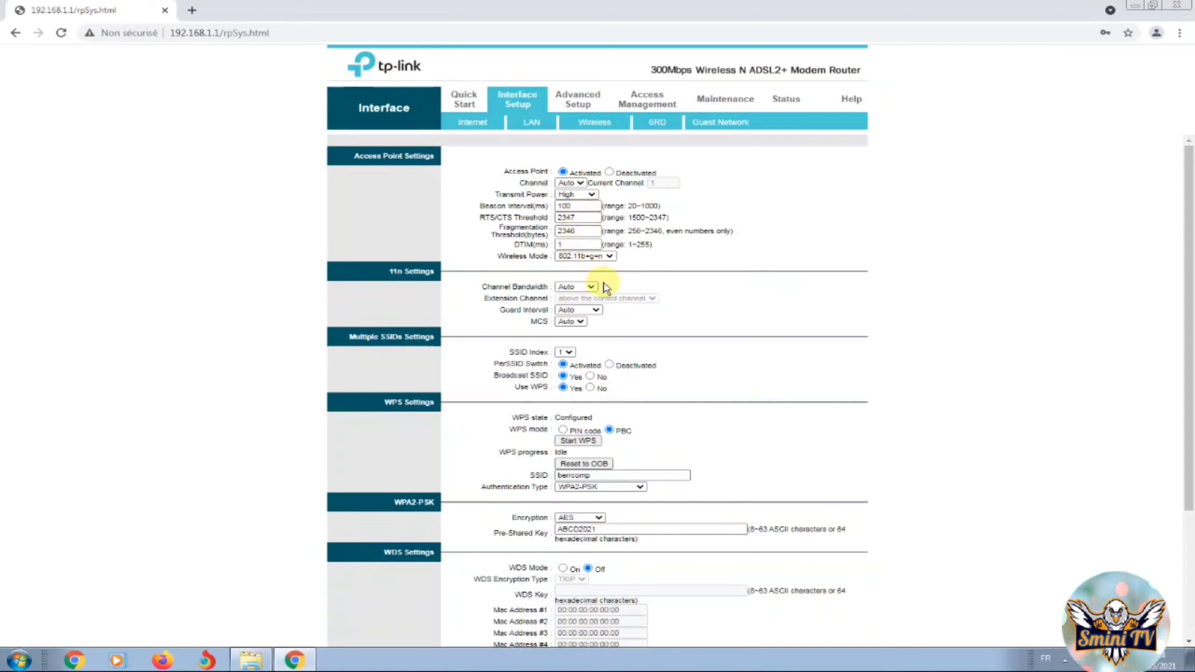
For berrcomp, set Broadcast SSID and Use WPS to No, and activate the MAC address filter
click(1059, 660)
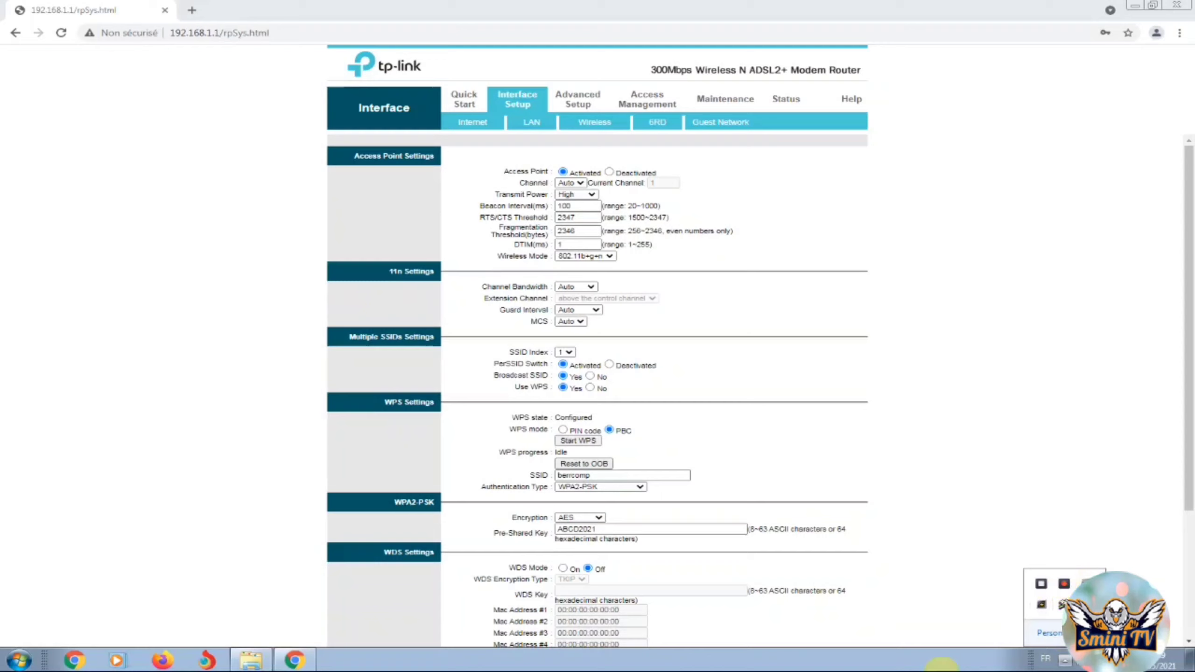
click(942, 671)
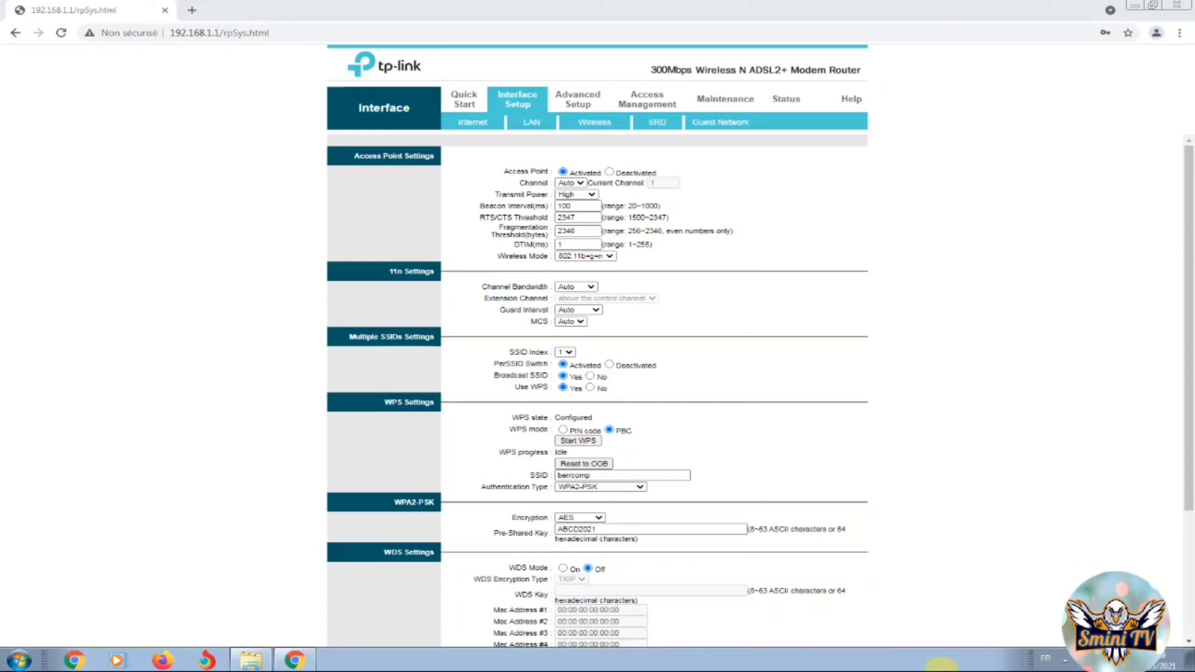
click(590, 376)
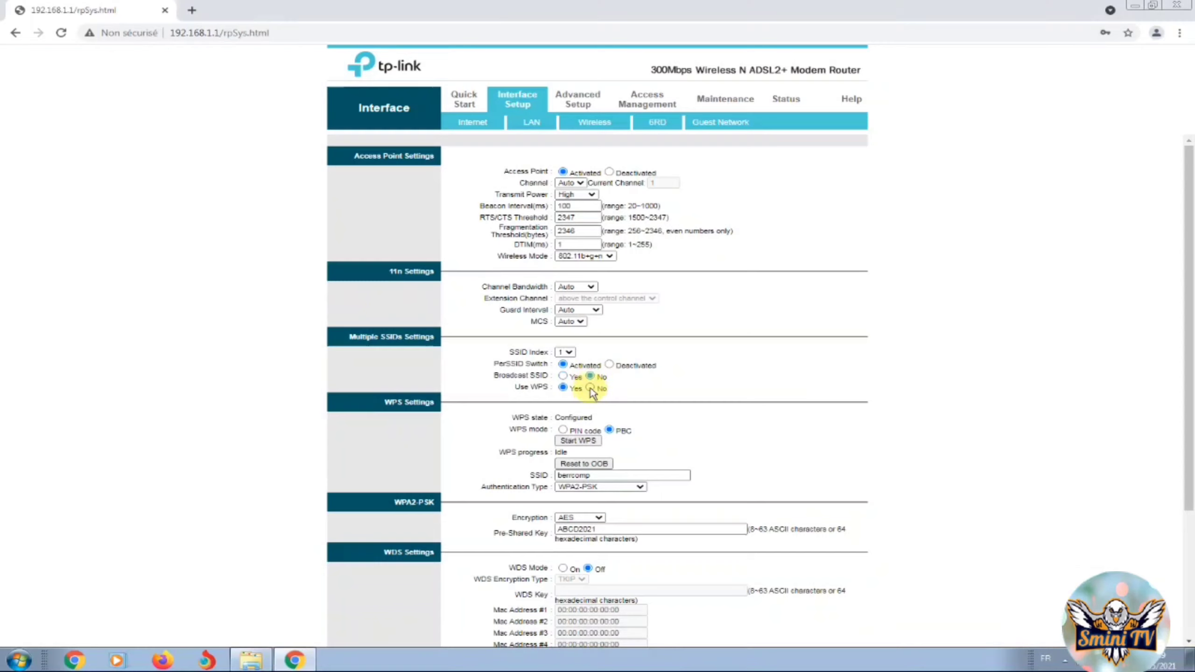
click(590, 389)
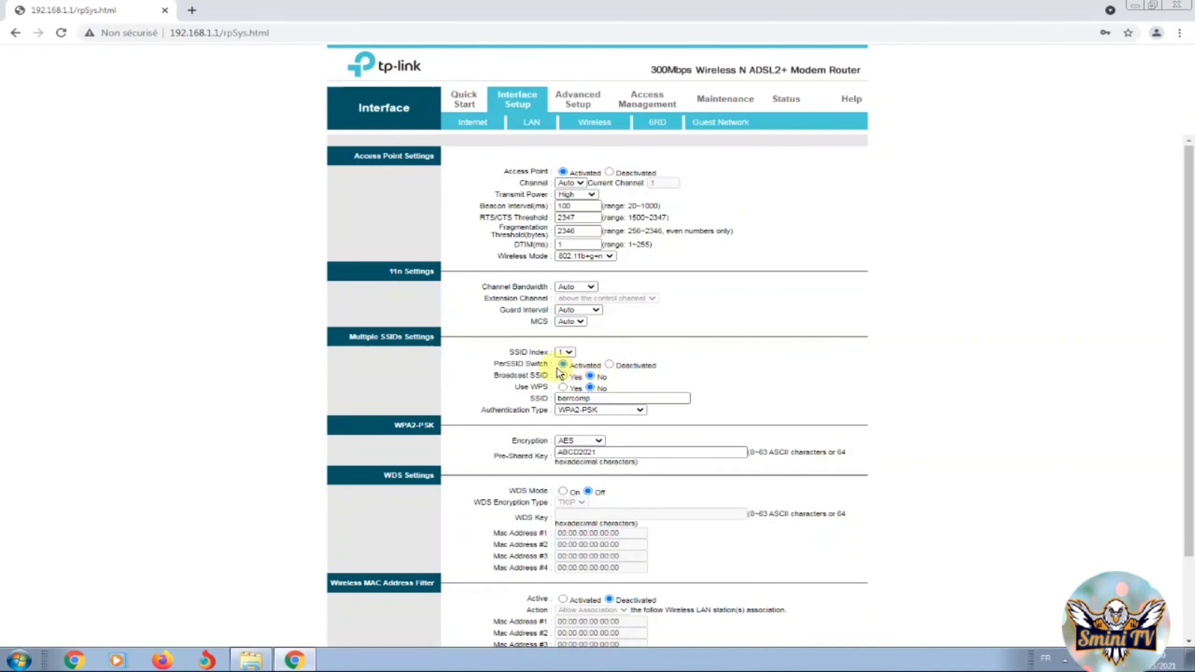
scroll(587, 511, down, 2)
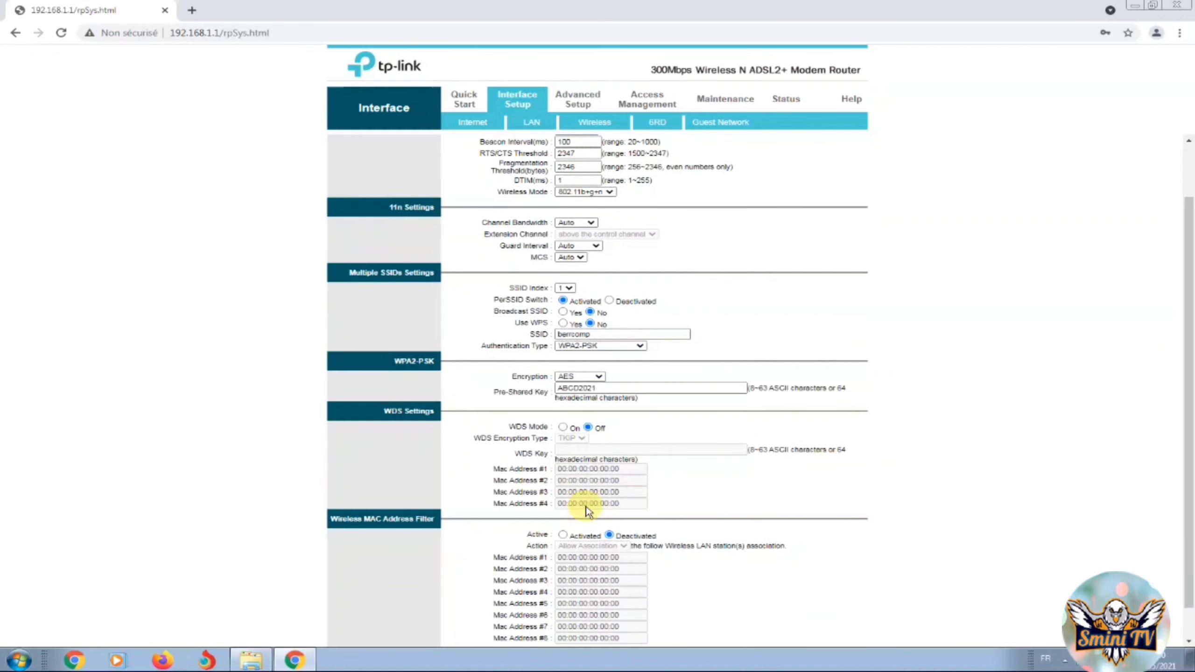
scroll(590, 507, down, 1)
click(563, 500)
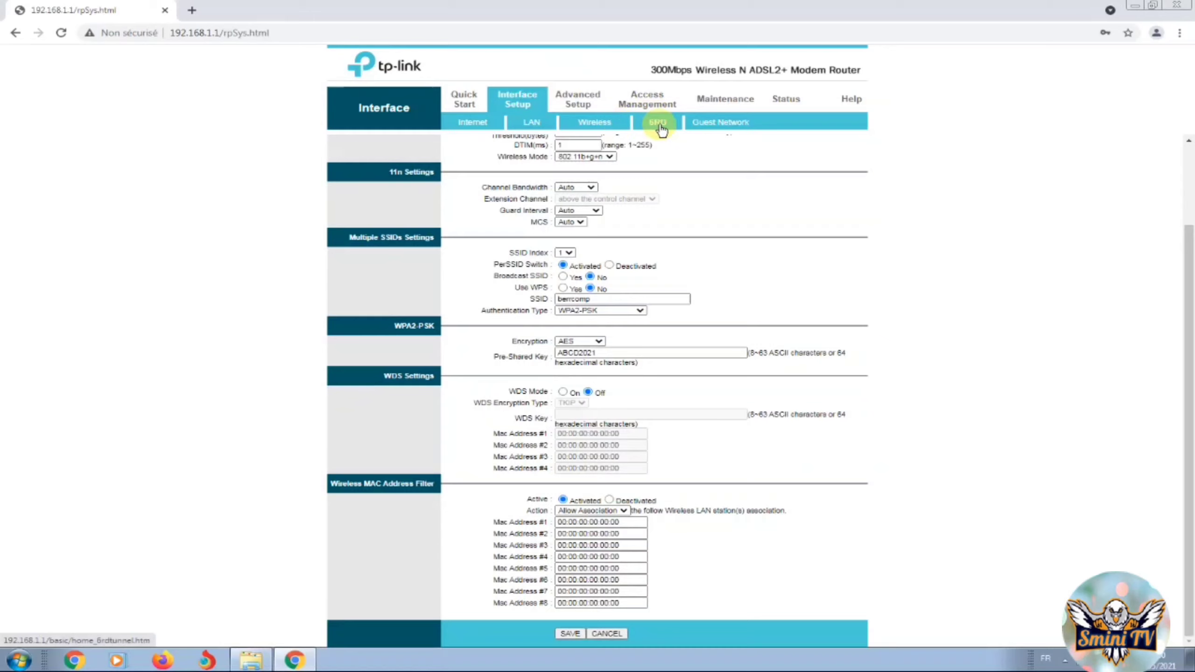
Glance at the 6RD tunnel page, then open the Guest Network page
click(658, 123)
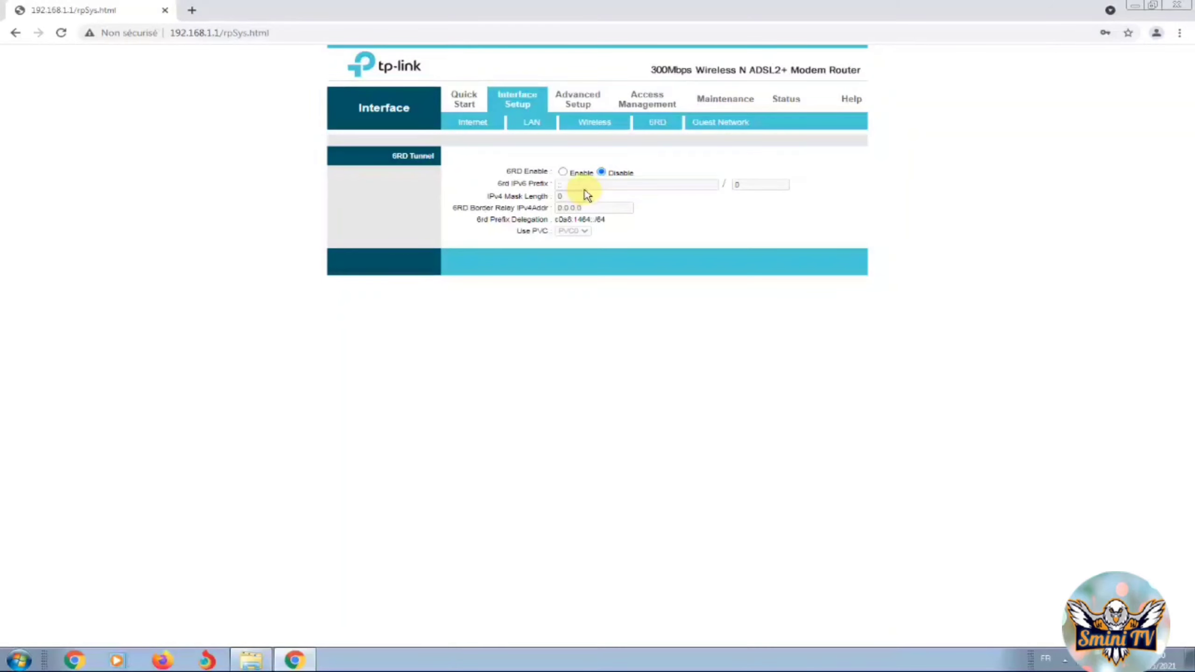
click(719, 125)
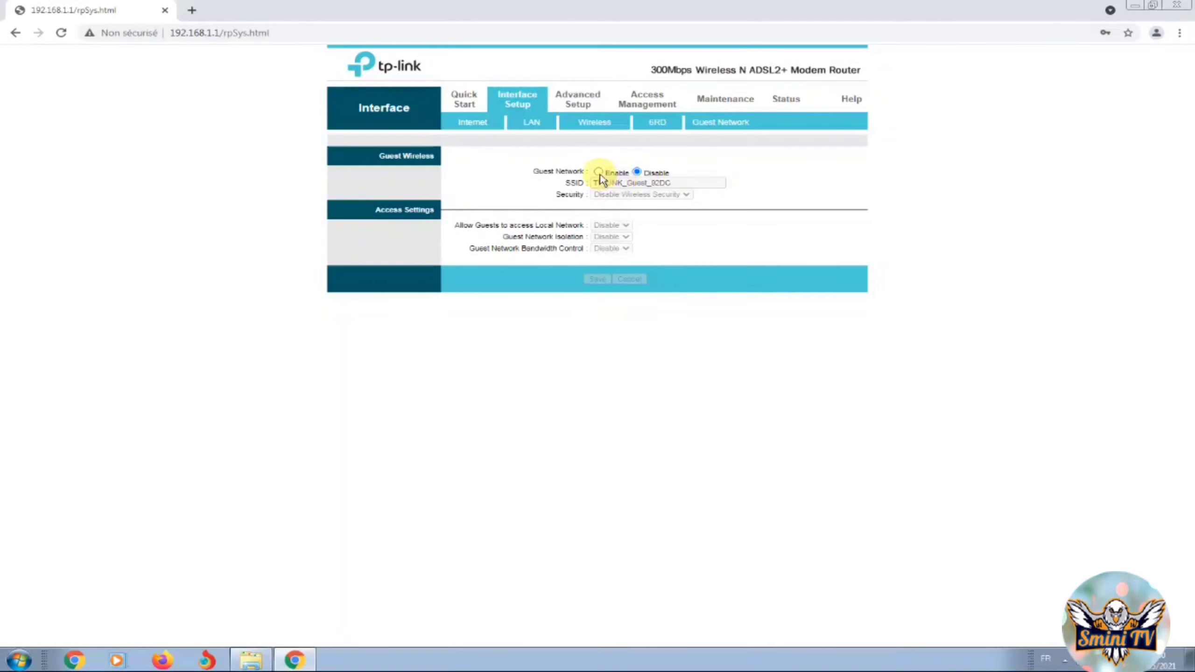
Enable the guest network and rename its SSID to 'bouch'
click(598, 172)
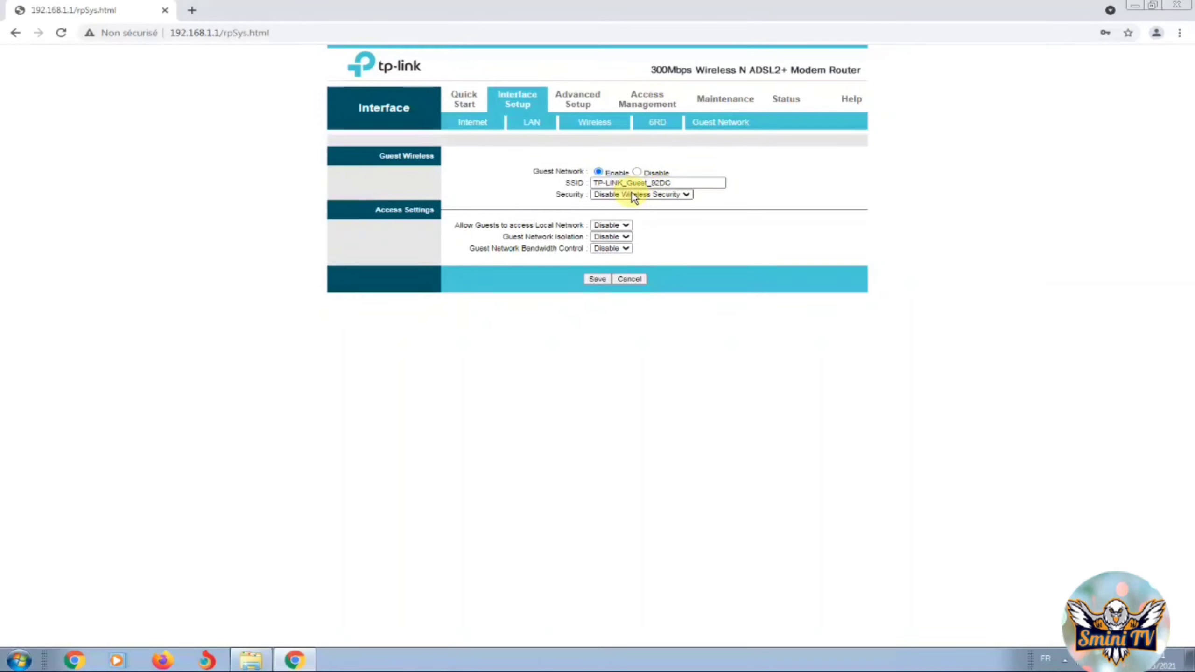
triple_click(673, 183)
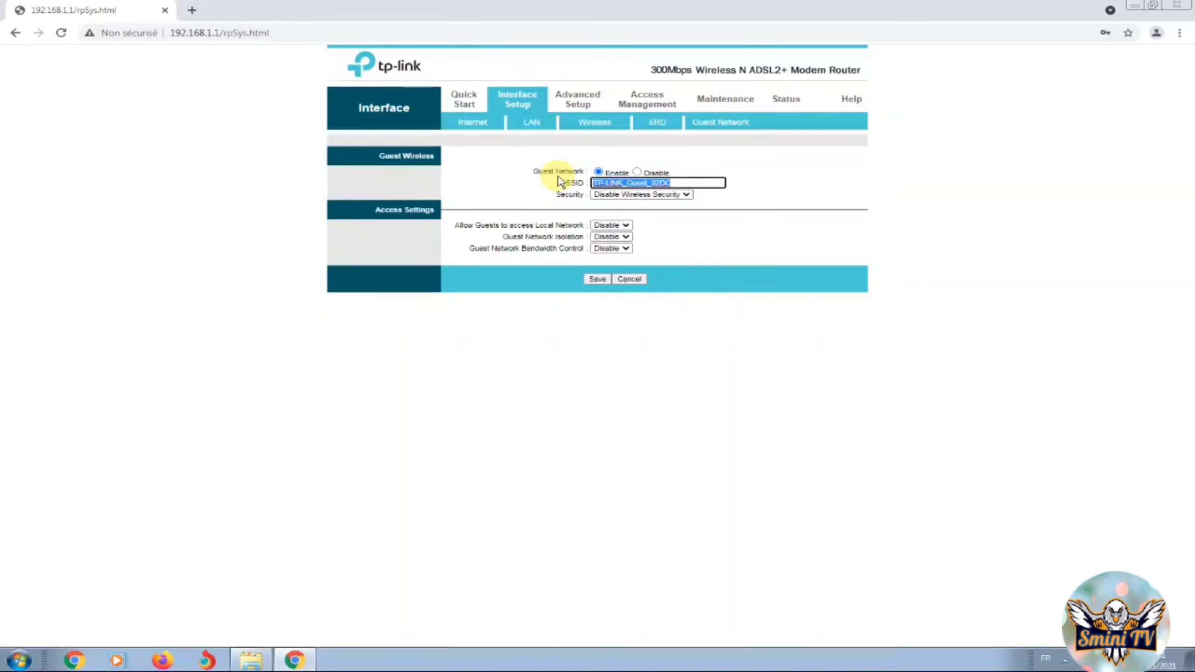
text(bouchra)
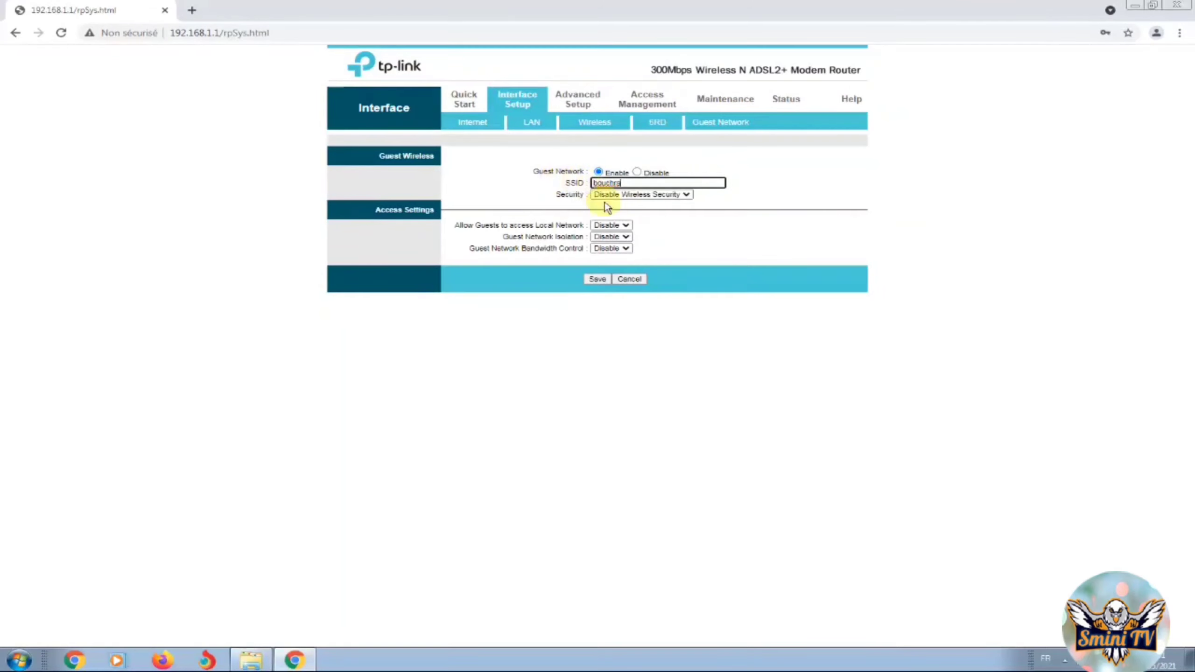
Give guests WPA/WPA2-Personal security, check the password, and disable guest local network access
click(628, 226)
click(607, 244)
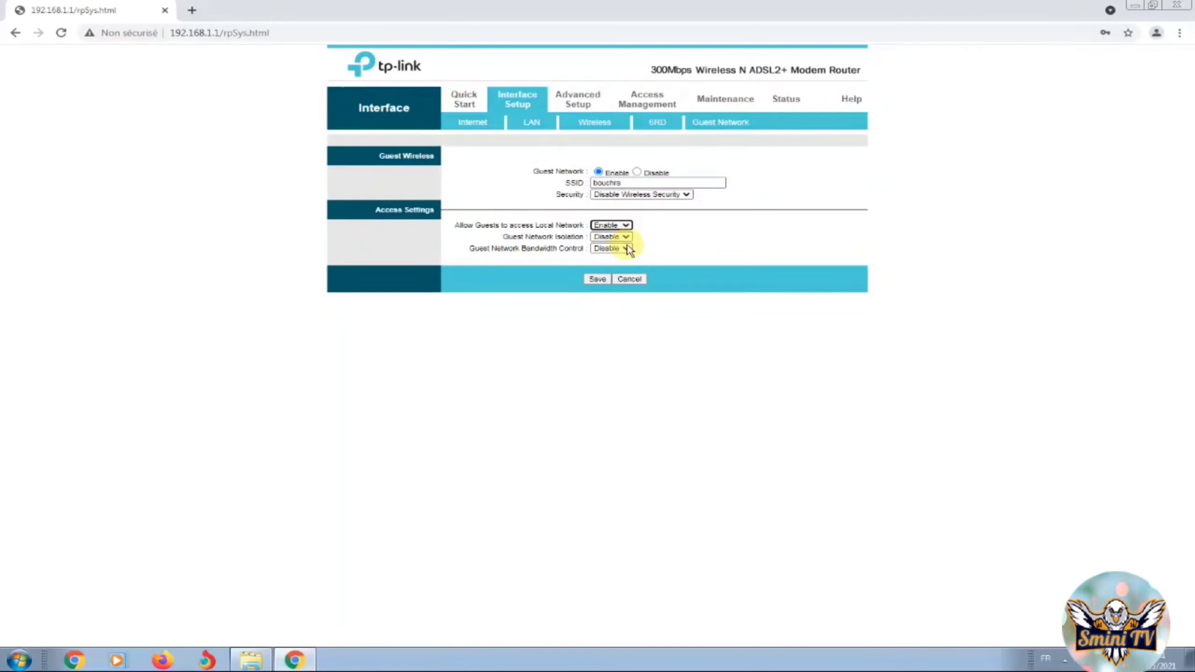
click(661, 194)
click(662, 214)
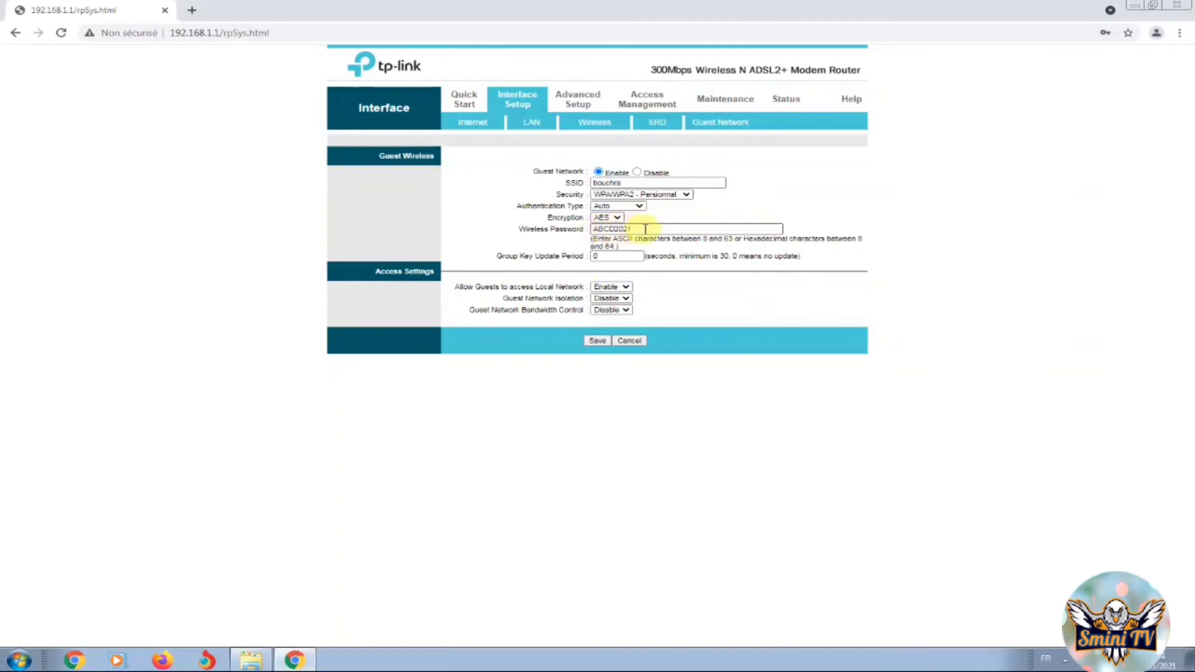
drag(646, 229, 593, 235)
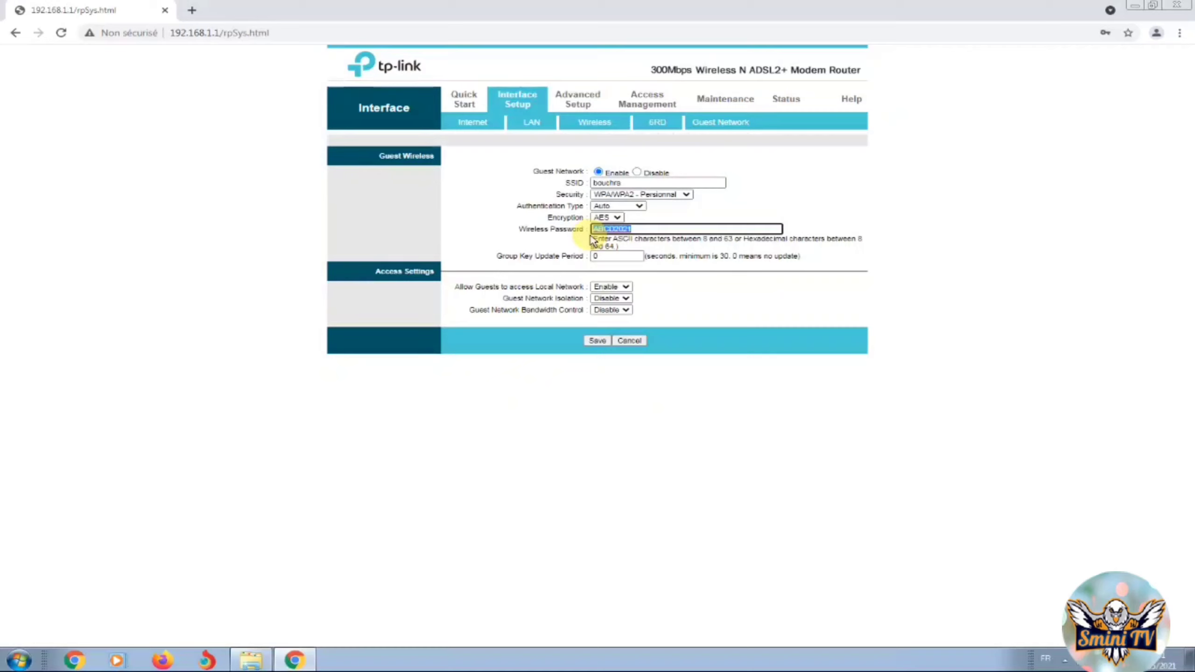
click(621, 287)
click(621, 298)
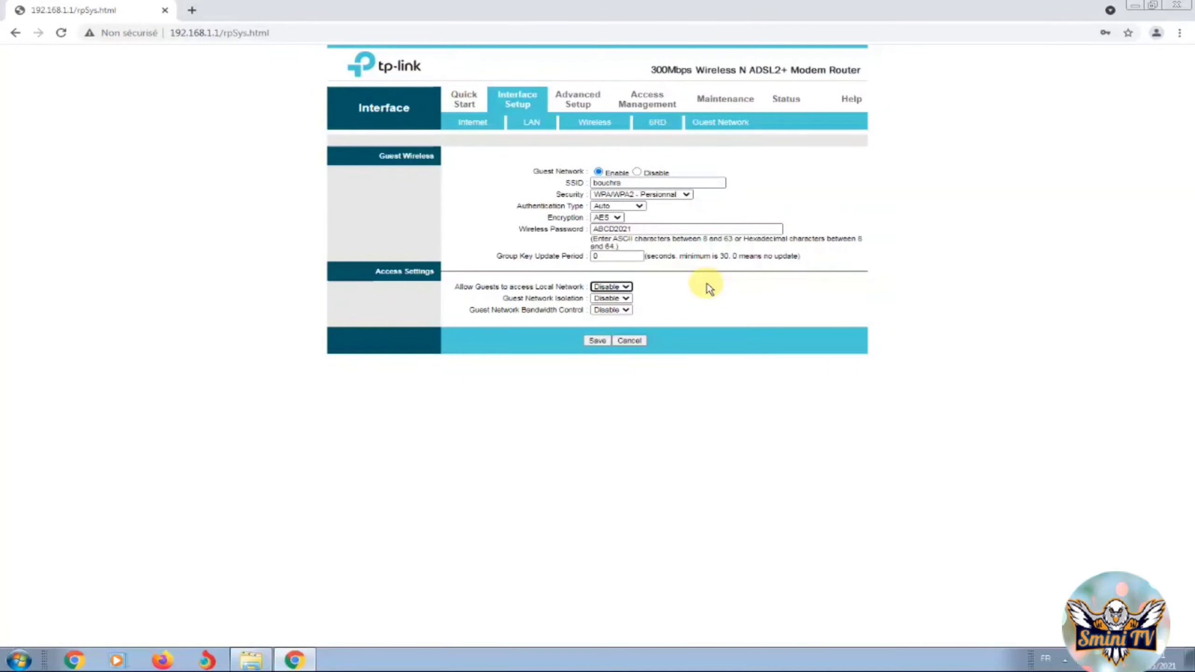
Set Guest Network Bandwidth Control to Enable, checking the taskbar's hidden icons along the way
click(1065, 660)
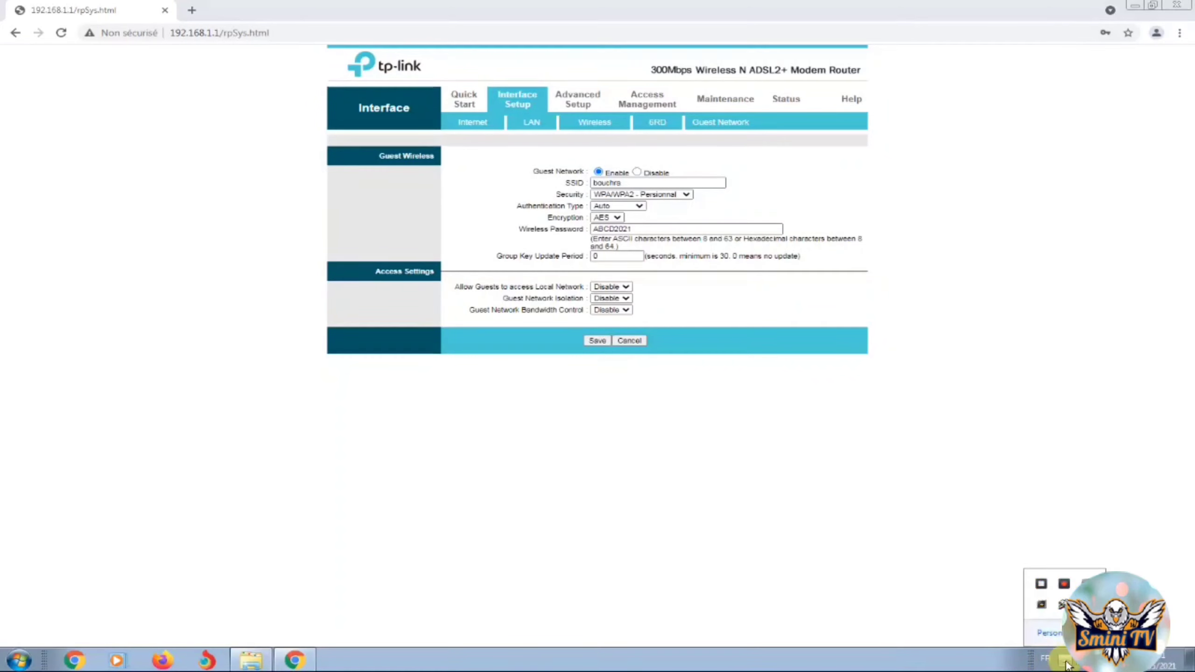
click(969, 664)
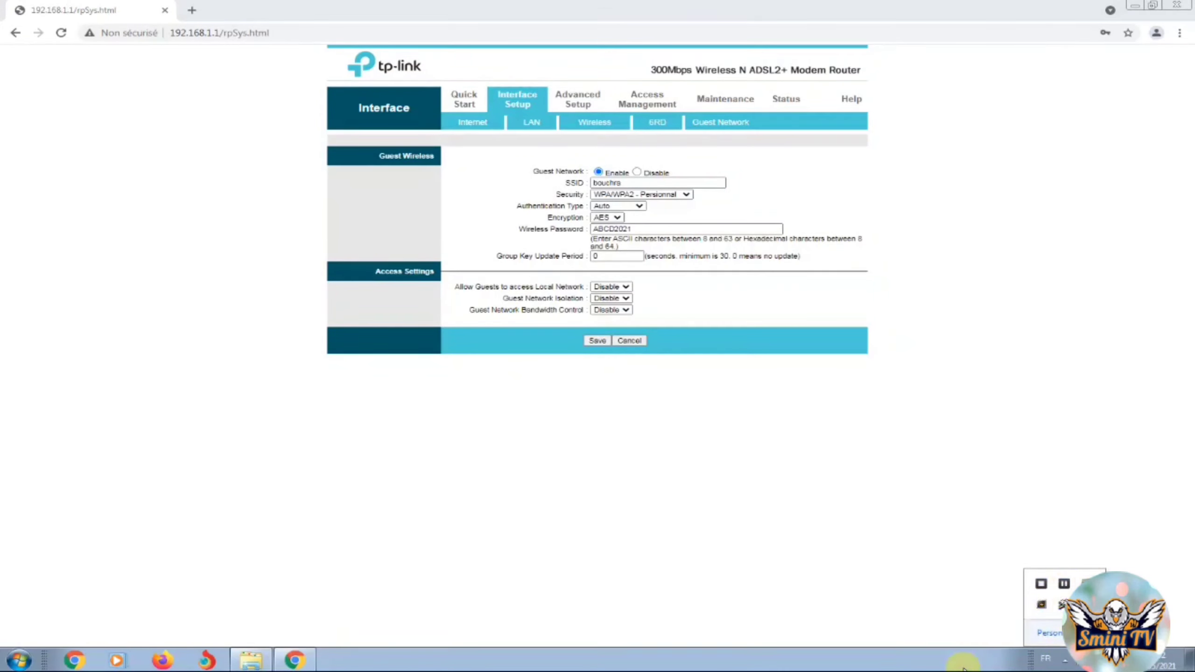
click(629, 312)
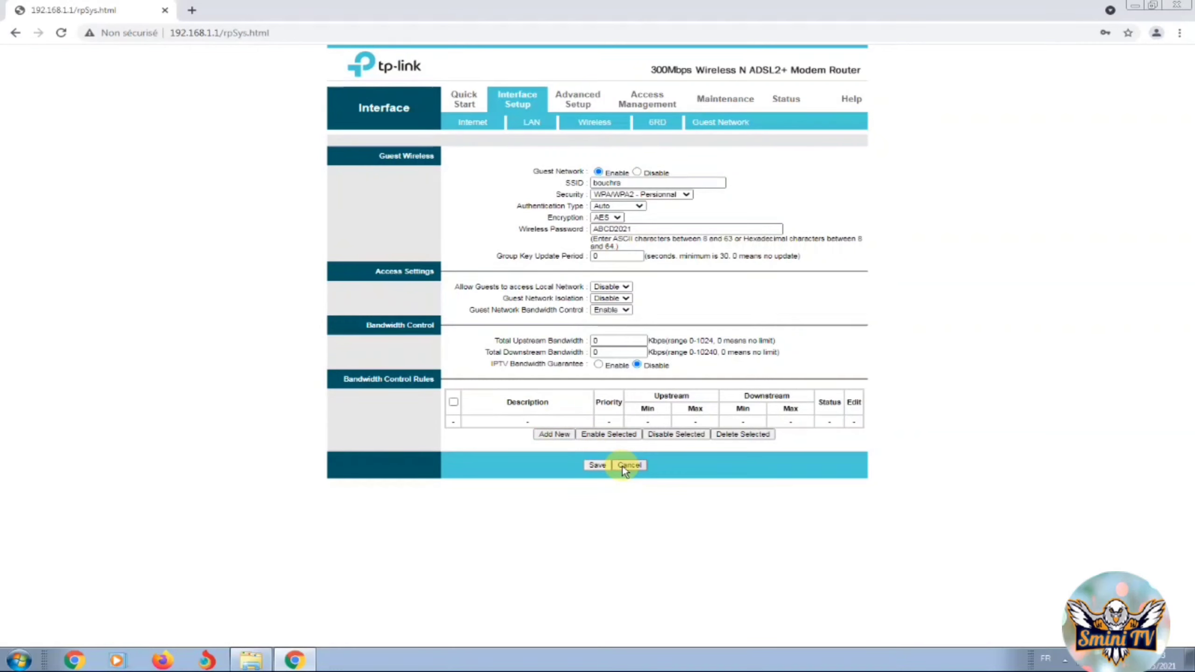
click(1064, 658)
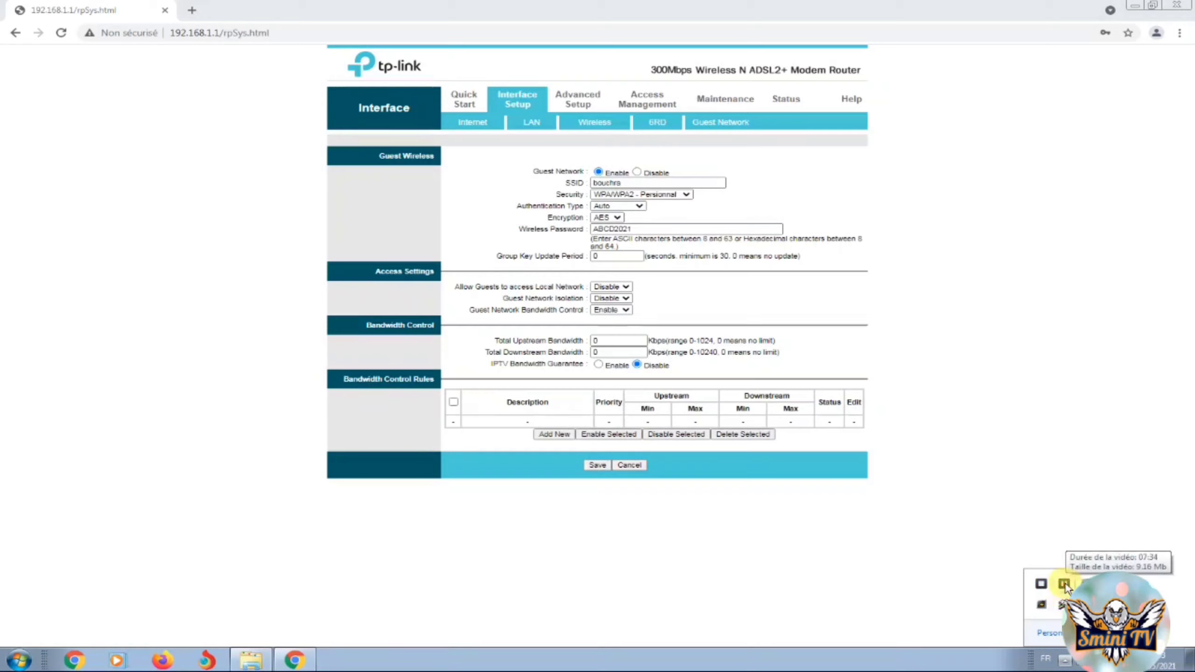
click(1064, 584)
click(953, 670)
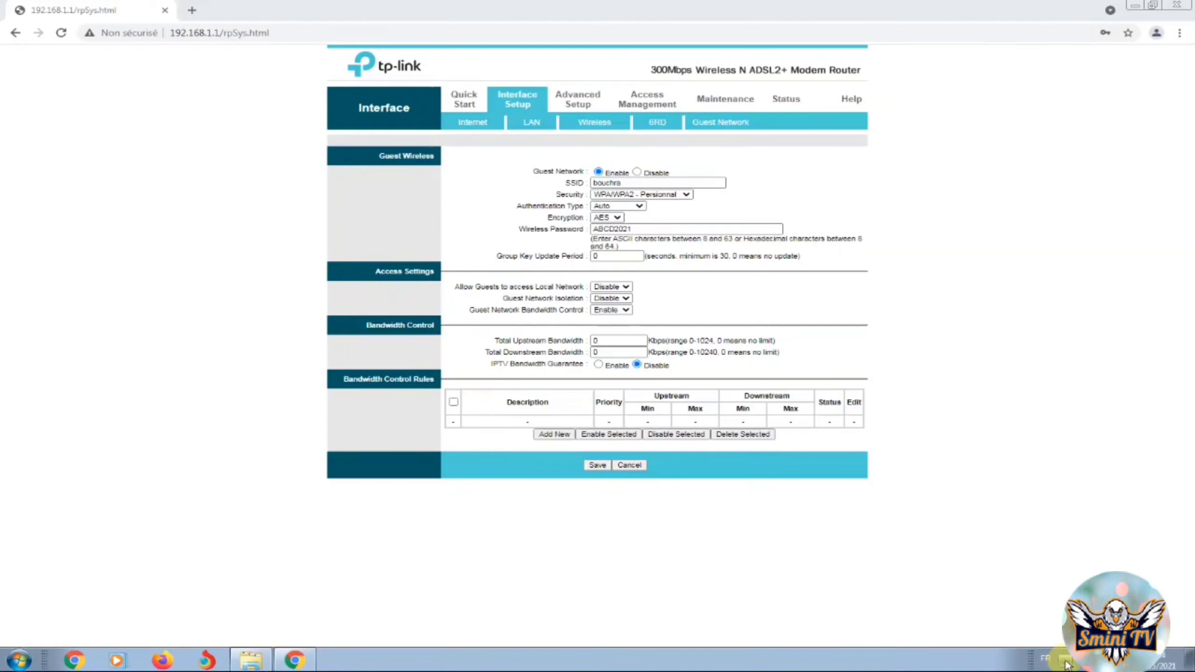
click(1067, 664)
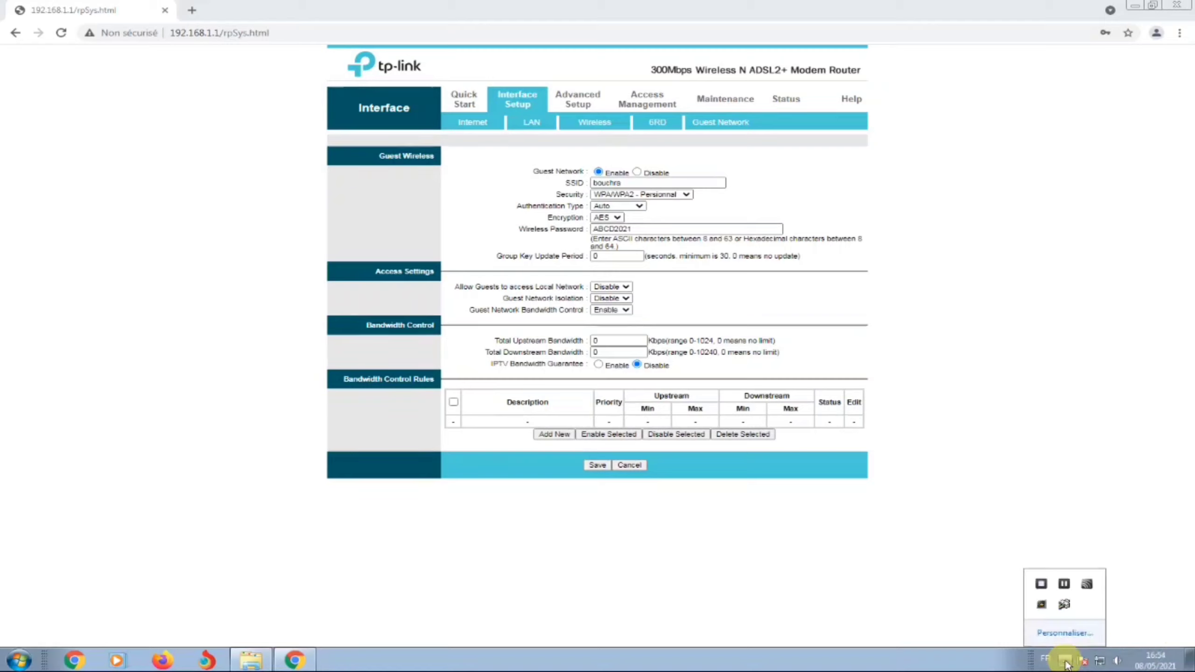